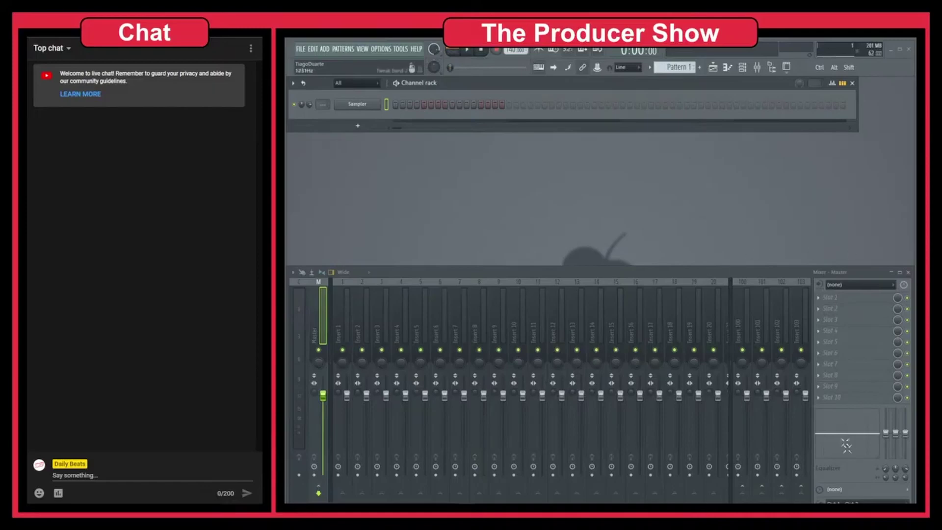
{"action": "left_click_drag", "start_coordinate": [863, 39], "coordinate": [862, 61]}
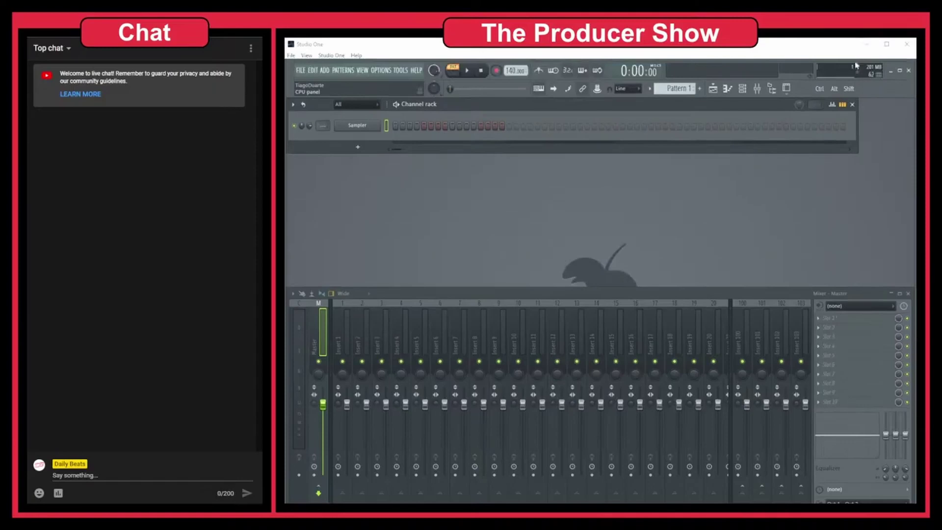
{"action": "left_click_drag", "start_coordinate": [882, 89], "coordinate": [883, 67]}
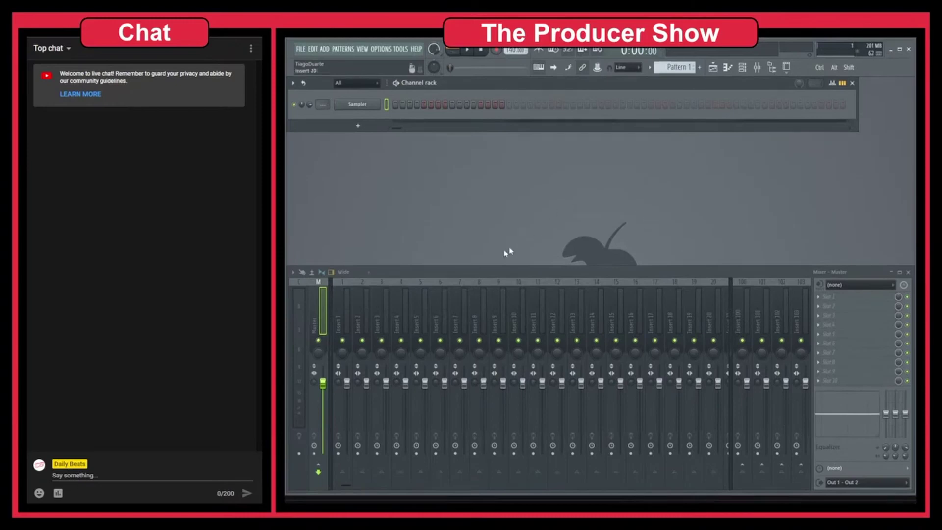
Show a narrowed browser with the Loops folder of Packs expanded, and open the playlist.
{"action": "left_click", "coordinate": [772, 68]}
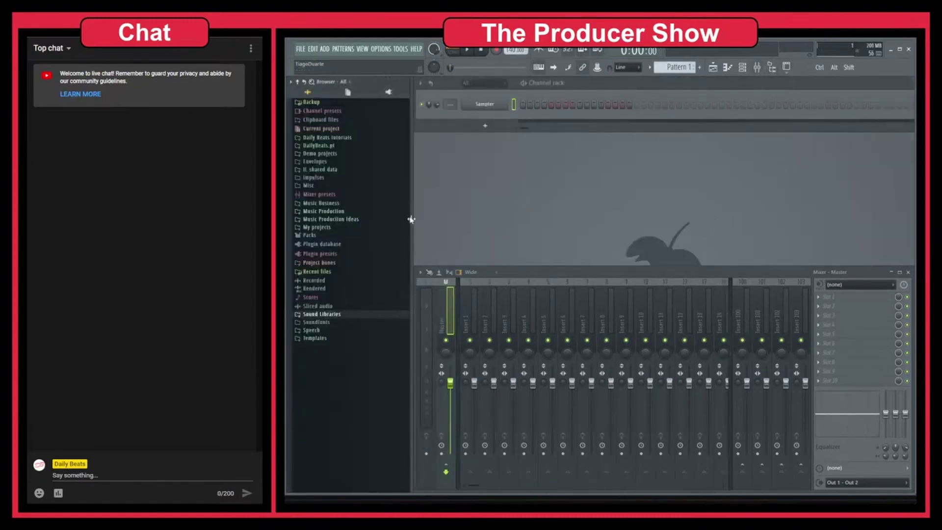
{"action": "left_click_drag", "start_coordinate": [411, 216], "coordinate": [374, 233]}
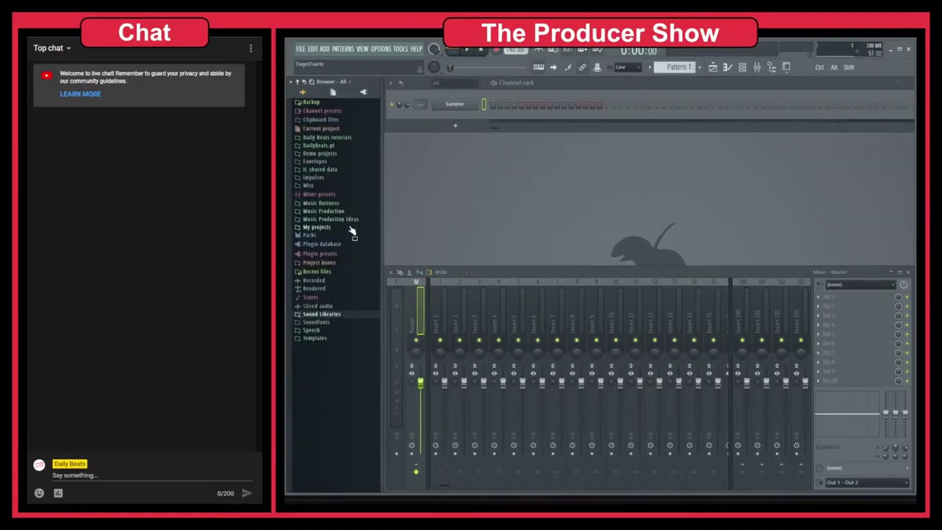
{"action": "left_click", "coordinate": [336, 238]}
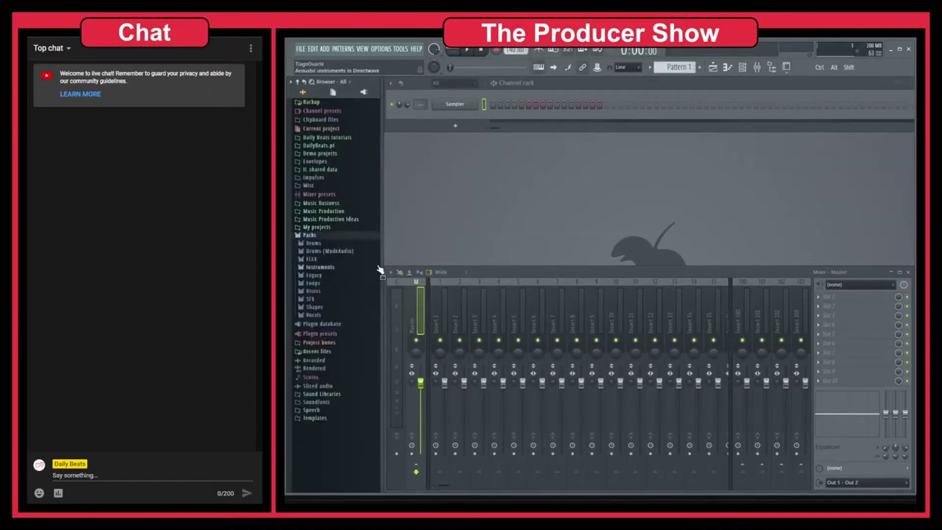
{"action": "left_click", "coordinate": [313, 283]}
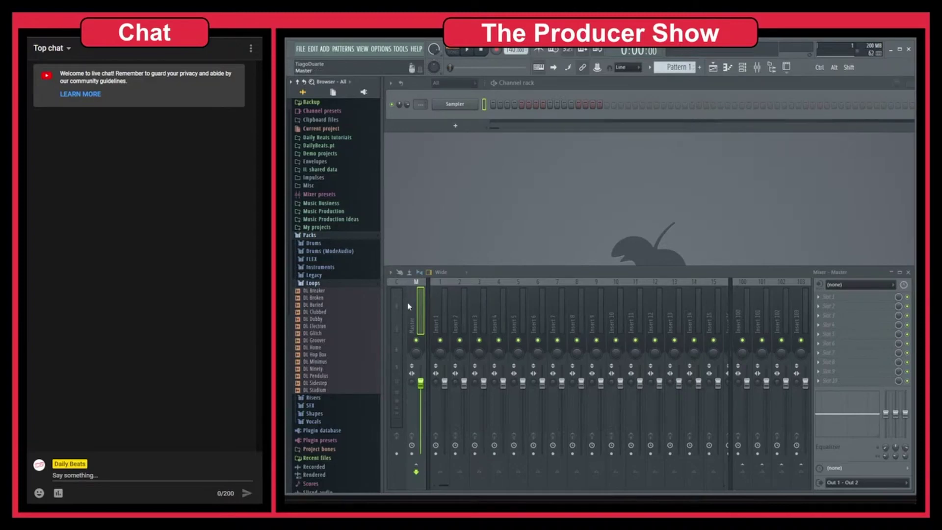
{"action": "left_click", "coordinate": [713, 67]}
Preview the DL Buried loop and lower the project tempo to suit it.
{"action": "left_click", "coordinate": [325, 305]}
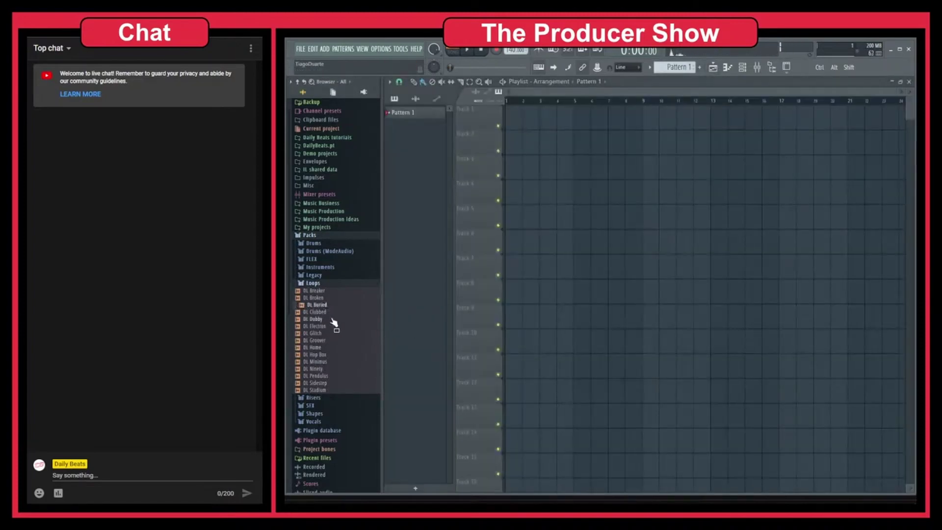
{"action": "left_click_drag", "start_coordinate": [511, 51], "coordinate": [511, 75]}
{"action": "left_click", "coordinate": [335, 306]}
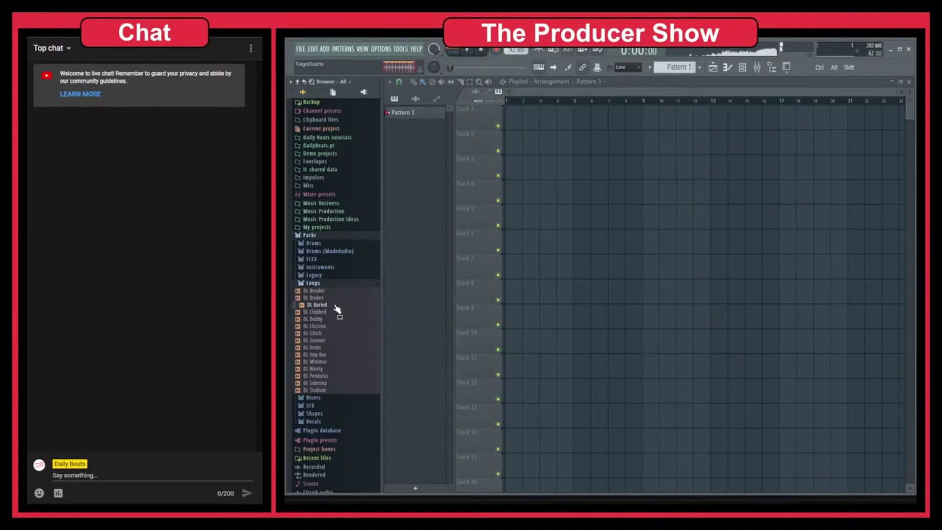
{"action": "left_click_drag", "start_coordinate": [337, 308], "coordinate": [319, 308]}
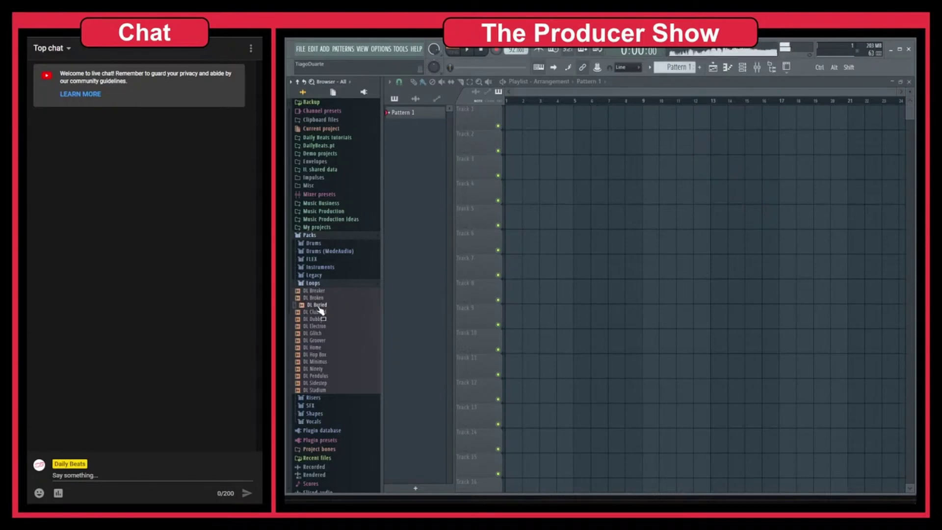
Place the DL Buried loop at the start of Track 1 in the playlist.
{"action": "left_click_drag", "start_coordinate": [319, 309], "coordinate": [592, 172]}
{"action": "left_click_drag", "start_coordinate": [518, 126], "coordinate": [516, 125]}
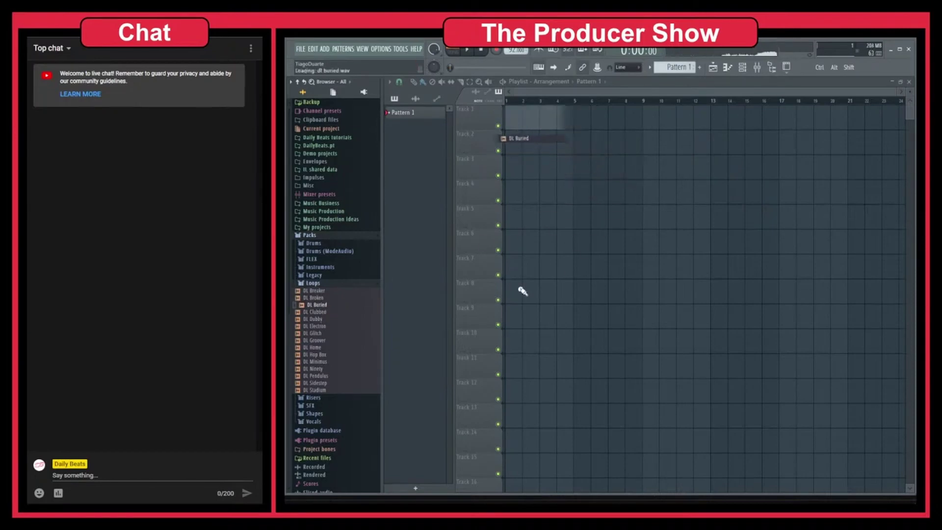
{"action": "scroll", "coordinate": [505, 152], "scroll_direction": "up", "scroll_amount": 6}
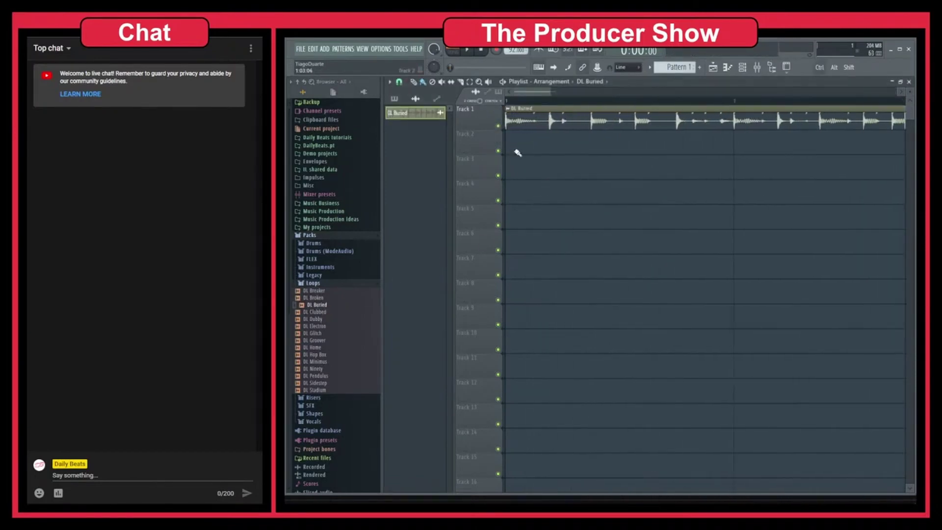
{"action": "scroll", "coordinate": [581, 150], "scroll_direction": "down", "scroll_amount": 3}
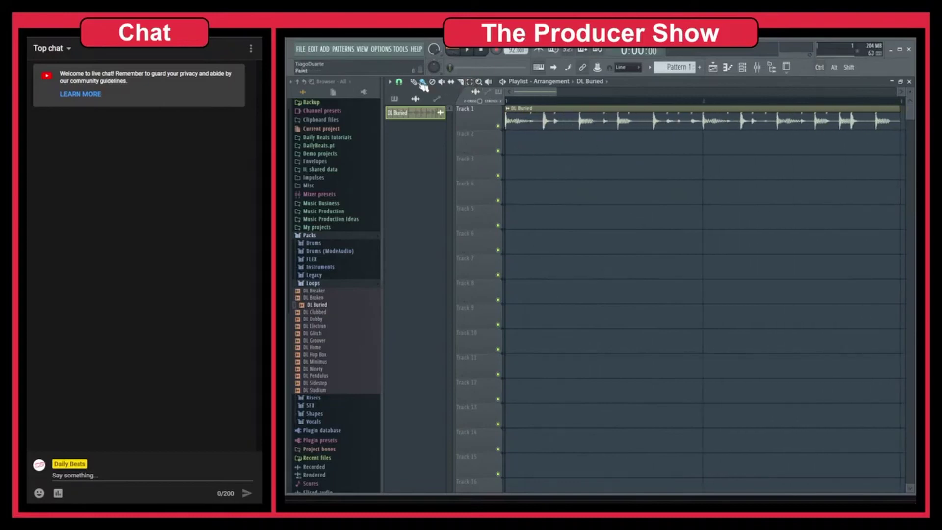
Set the playlist snap to Step and place the playhead at 1:04:00, just before the first strong hit.
{"action": "left_click", "coordinate": [399, 82]}
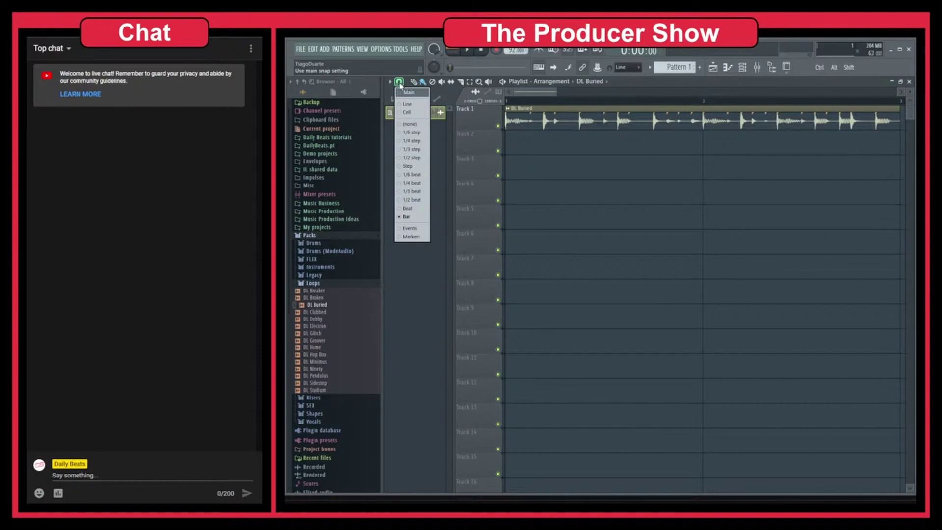
{"action": "left_click", "coordinate": [407, 166]}
{"action": "scroll", "coordinate": [544, 141], "scroll_direction": "up", "scroll_amount": 3}
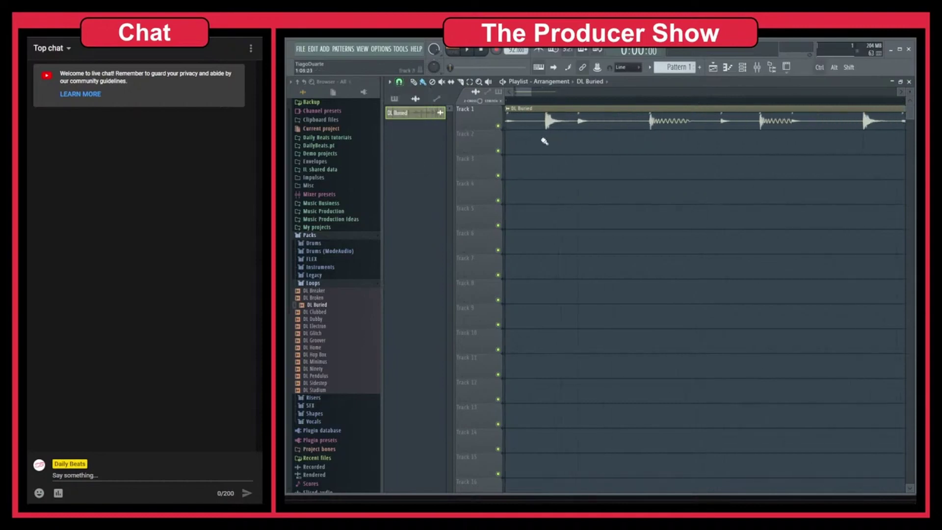
{"action": "scroll", "coordinate": [544, 141], "scroll_direction": "down", "scroll_amount": 3}
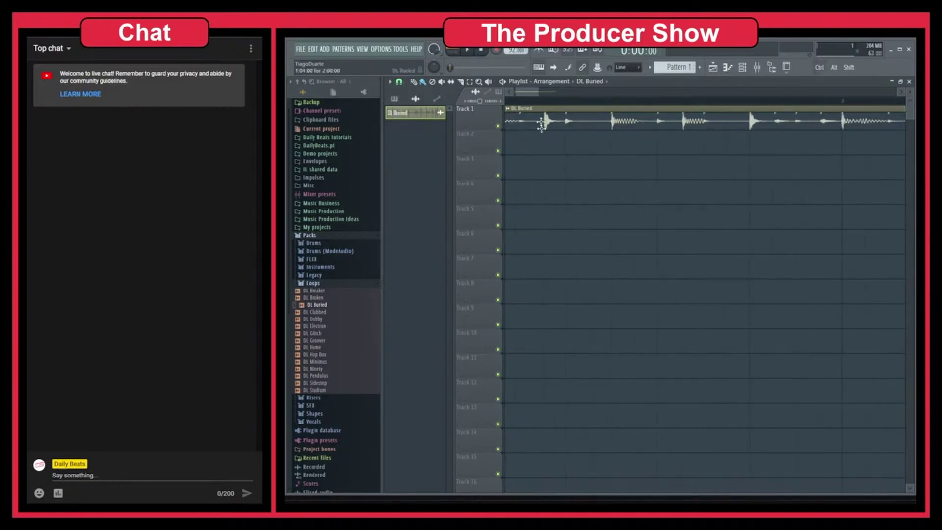
{"action": "left_click", "coordinate": [542, 99]}
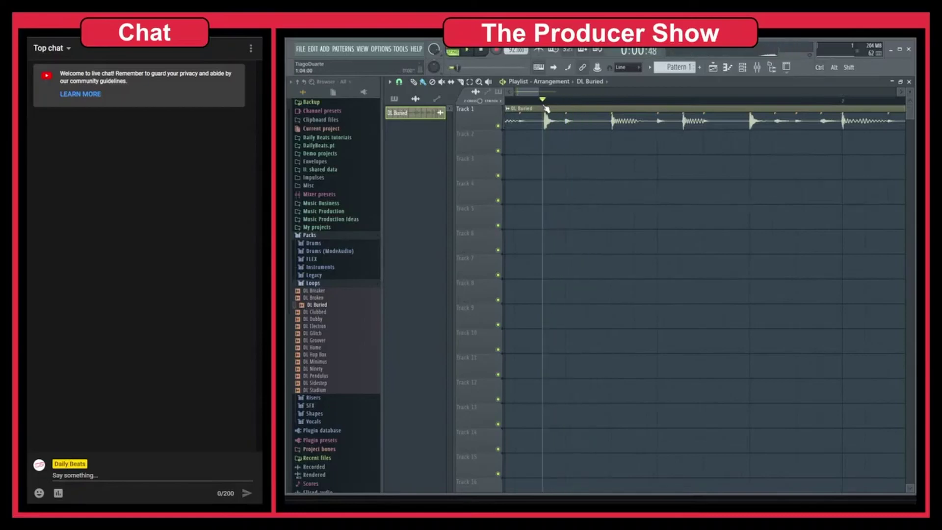
{"action": "key", "text": "space"}
Slice the DL Buried clip around the single hit at 1:13:00 and delete the pieces on both sides.
{"action": "scroll", "coordinate": [748, 152], "scroll_direction": "up", "scroll_amount": 3}
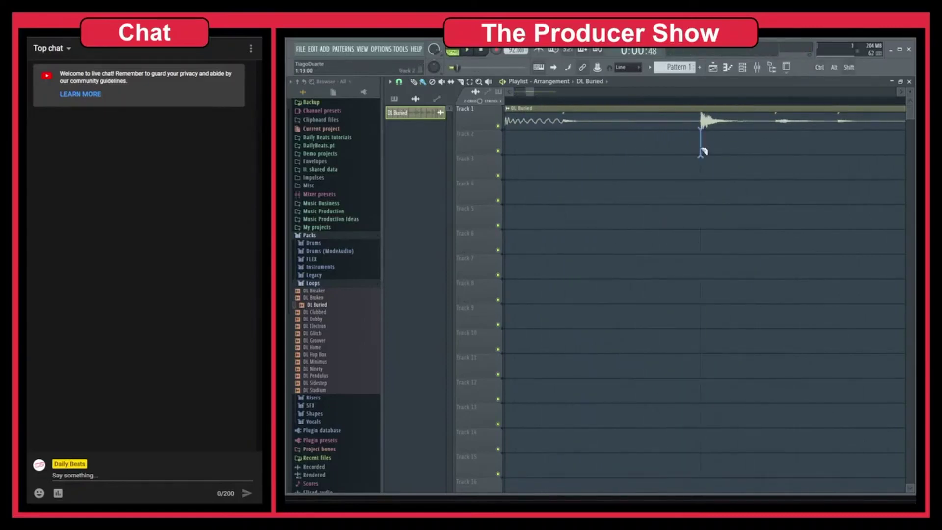
{"action": "left_click_drag", "start_coordinate": [704, 151], "coordinate": [701, 128]}
{"action": "left_click_drag", "start_coordinate": [781, 154], "coordinate": [782, 126]}
{"action": "right_click", "coordinate": [782, 125]}
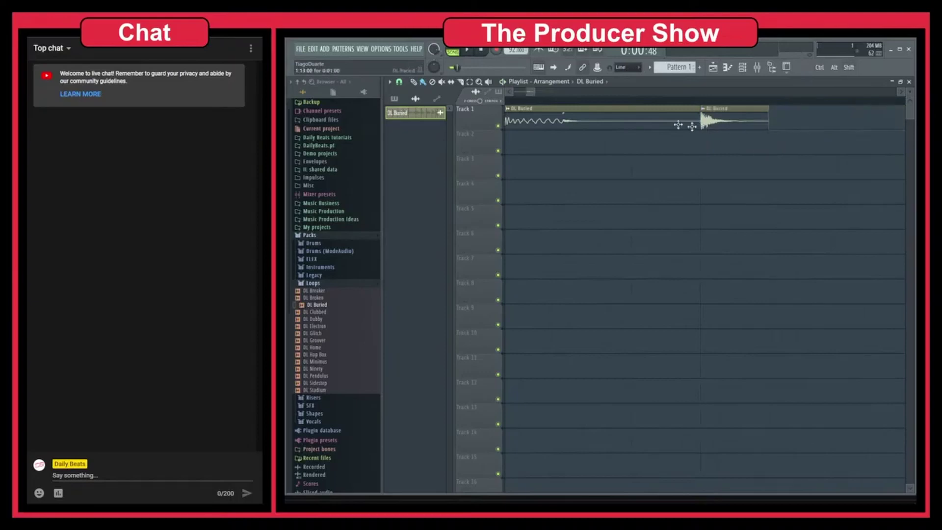
{"action": "right_click", "coordinate": [678, 124]}
{"action": "scroll", "coordinate": [668, 168], "scroll_direction": "down", "scroll_amount": 8}
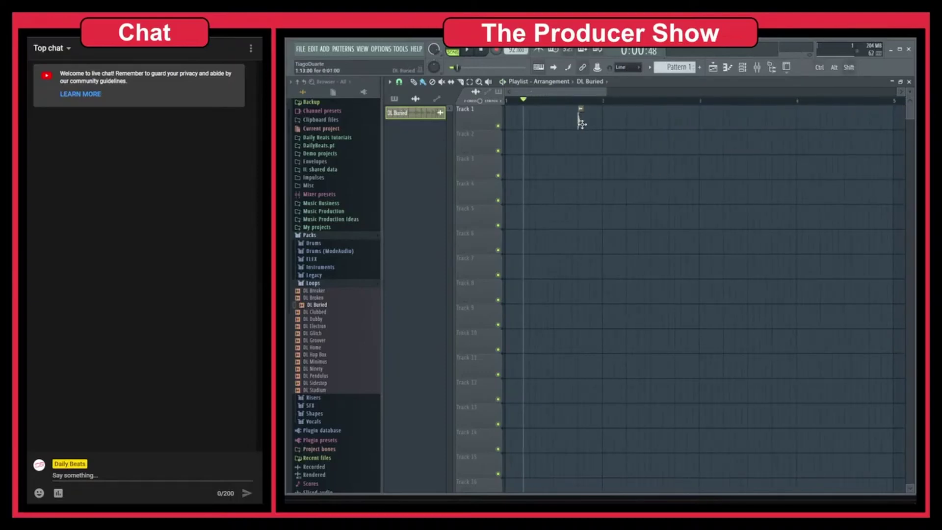
Copy the isolated hit onto beats 2 and 4 of the first two bars on Track 1, and select both bars.
{"action": "left_click_drag", "start_coordinate": [581, 124], "coordinate": [534, 126]}
{"action": "left_click_drag", "start_coordinate": [619, 123], "coordinate": [627, 122]}
{"action": "left_click_drag", "start_coordinate": [684, 123], "coordinate": [679, 125]}
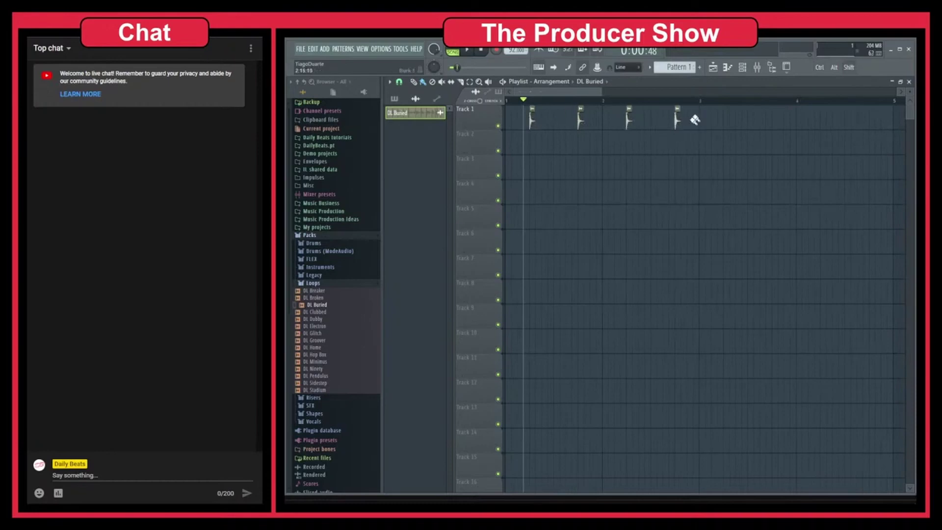
{"action": "key", "text": "ctrl+a"}
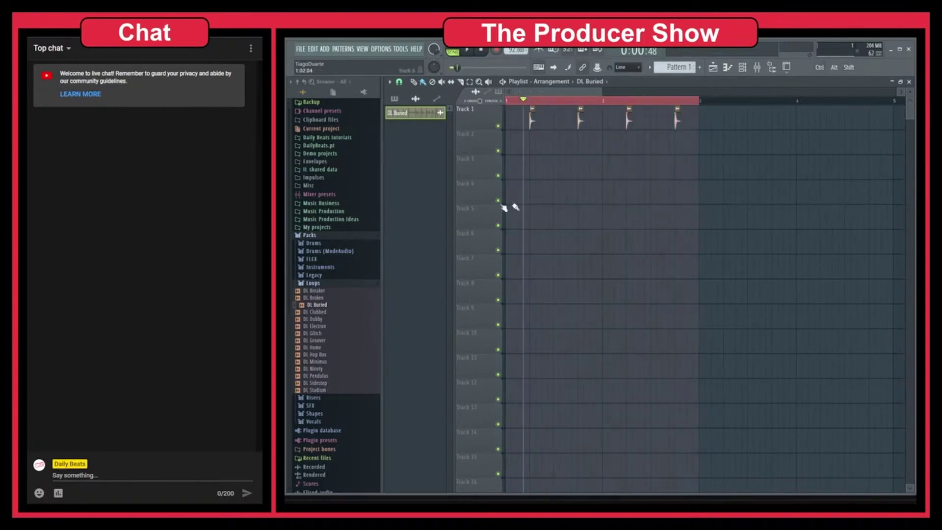
Open the DL Broken loop in a new Slicex channel and move its window over the playlist.
{"action": "left_click", "coordinate": [323, 298]}
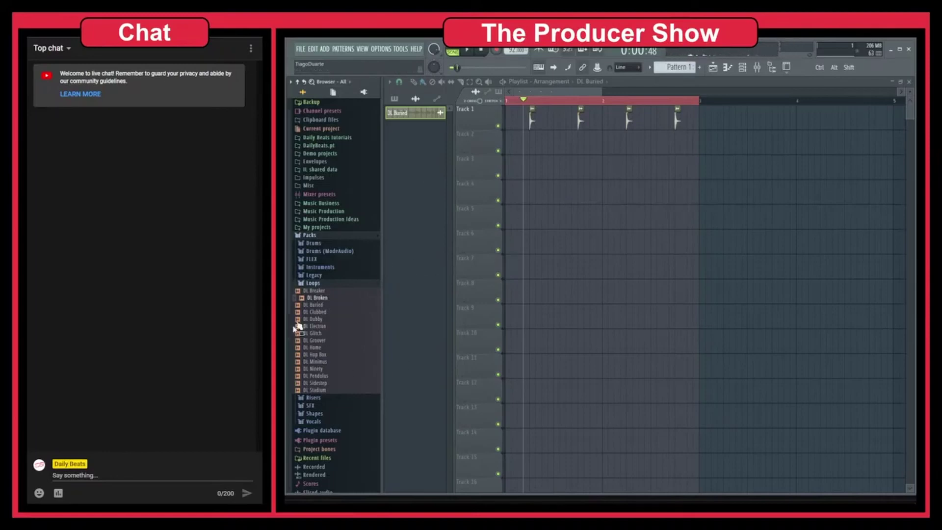
{"action": "left_click", "coordinate": [483, 51]}
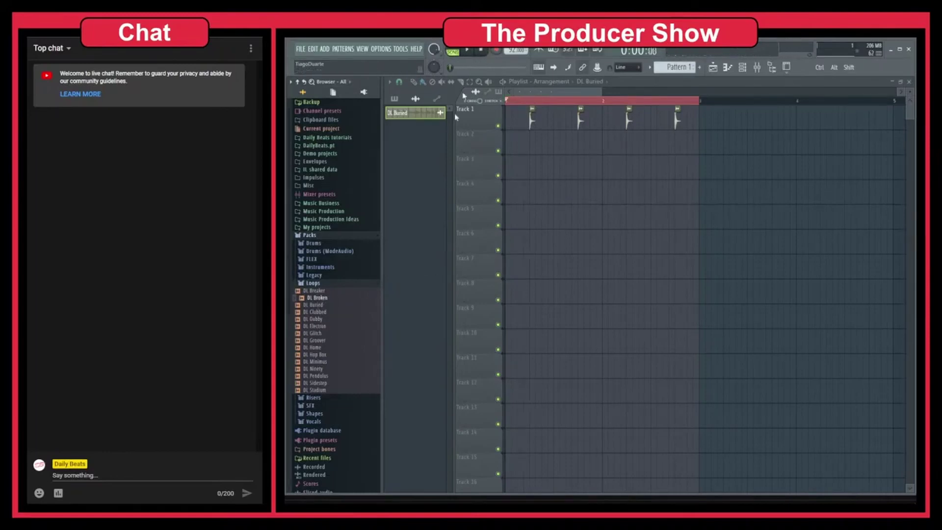
{"action": "mouse_move", "coordinate": [330, 300]}
{"action": "left_mouse_down"}
{"action": "mouse_move", "coordinate": [574, 170]}
{"action": "mouse_move", "coordinate": [325, 321]}
{"action": "mouse_move", "coordinate": [335, 302]}
{"action": "left_mouse_up"}
{"action": "right_click", "coordinate": [333, 300]}
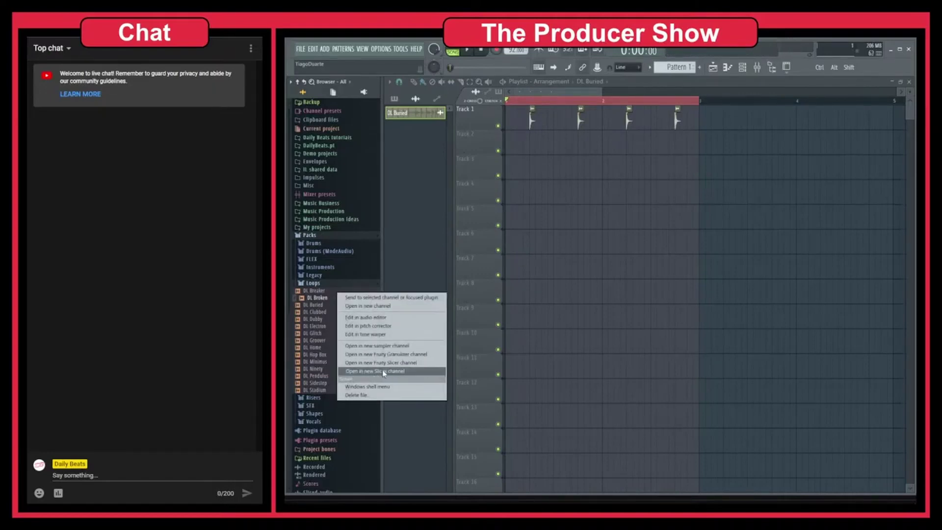
{"action": "left_click", "coordinate": [406, 372]}
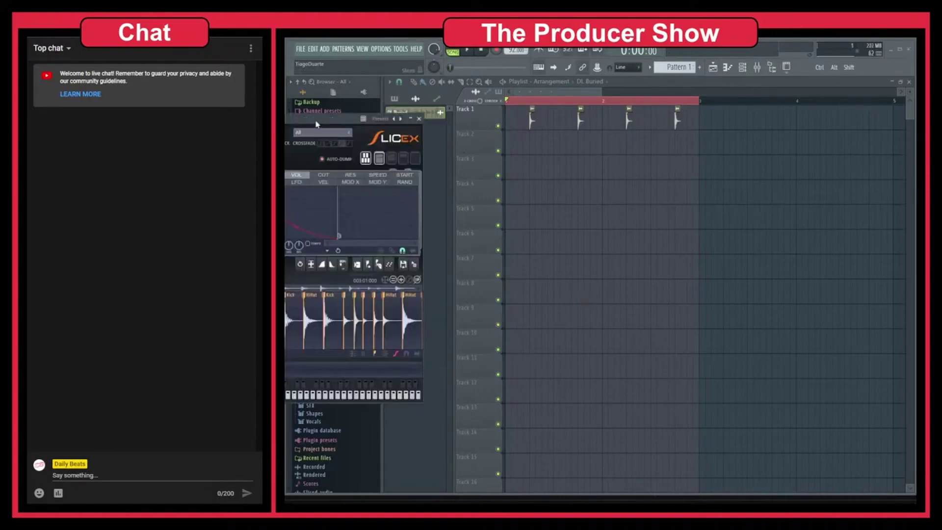
{"action": "left_click_drag", "start_coordinate": [317, 124], "coordinate": [605, 146]}
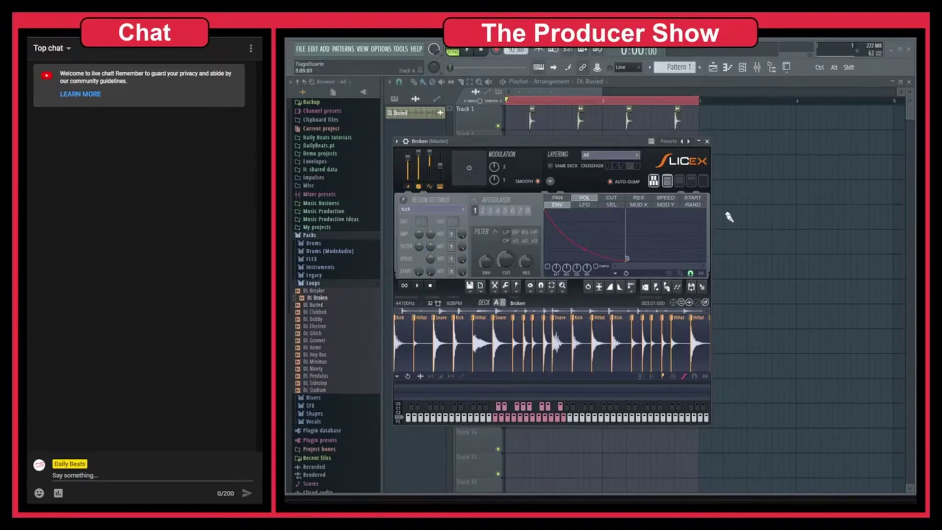
Audition the first kick, hi-hat, snare and second kick slices of DL Broken, and close the Slicex window.
{"action": "scroll", "coordinate": [675, 116], "scroll_direction": "down", "scroll_amount": 3}
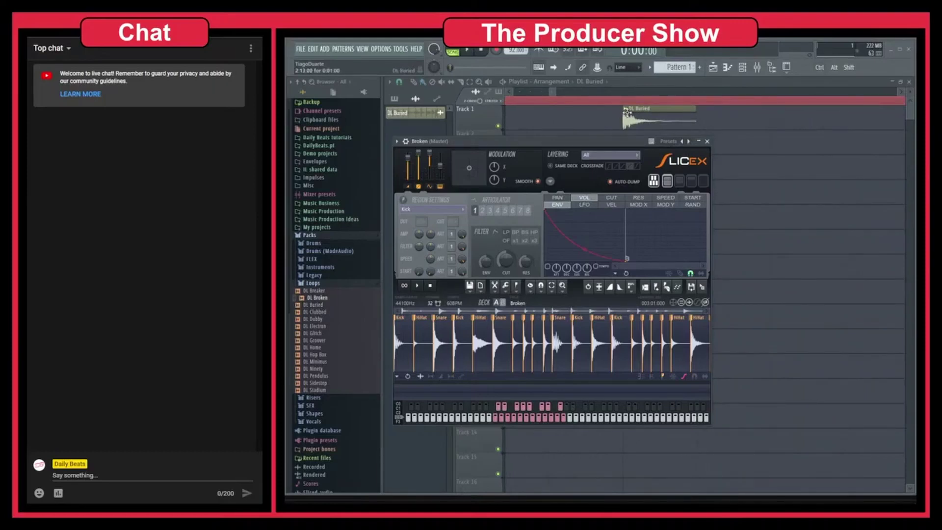
{"action": "left_click", "coordinate": [405, 335]}
{"action": "left_click", "coordinate": [425, 337]}
{"action": "left_click", "coordinate": [447, 338]}
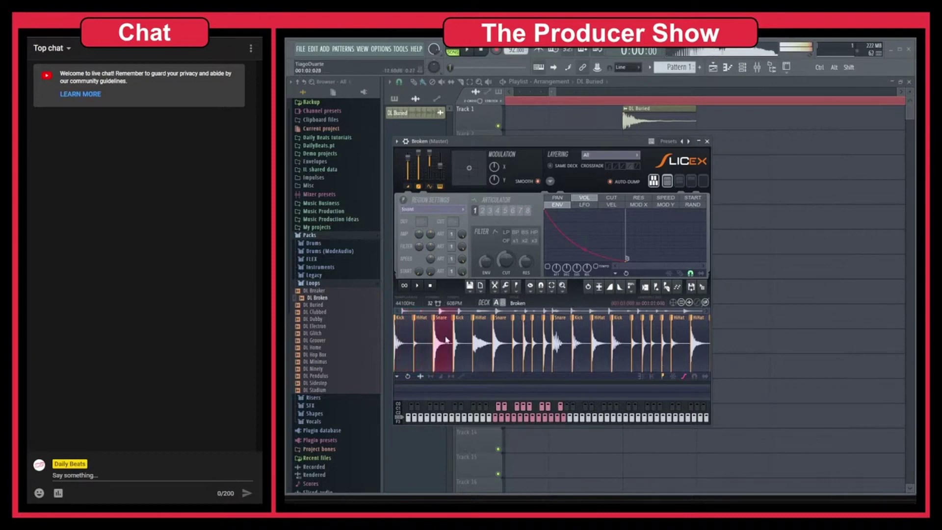
{"action": "left_click", "coordinate": [466, 337]}
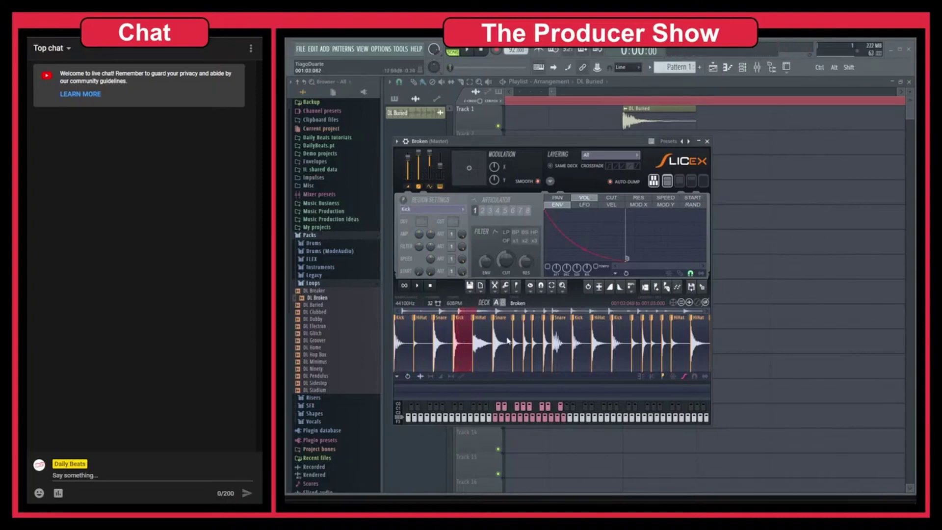
{"action": "left_click", "coordinate": [462, 339]}
{"action": "left_click", "coordinate": [462, 340]}
{"action": "left_click", "coordinate": [462, 339]}
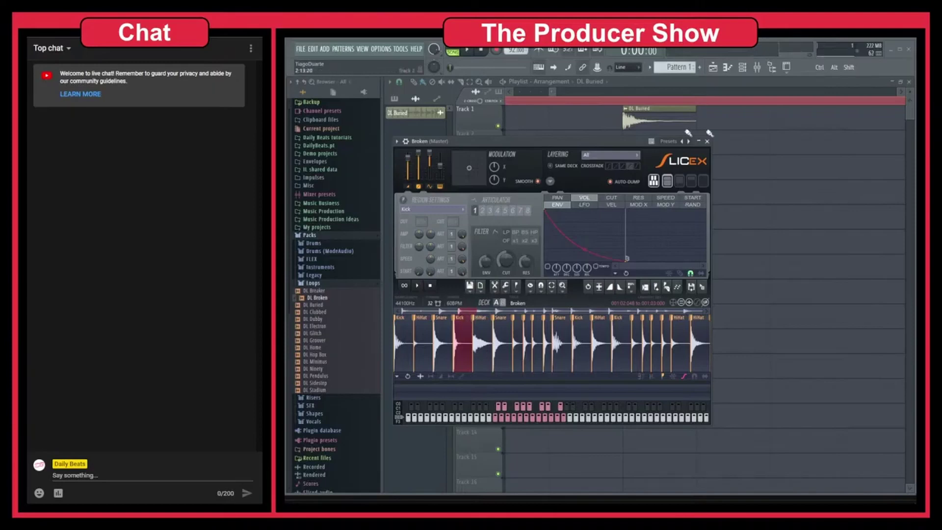
{"action": "scroll", "coordinate": [761, 156], "scroll_direction": "down", "scroll_amount": 3}
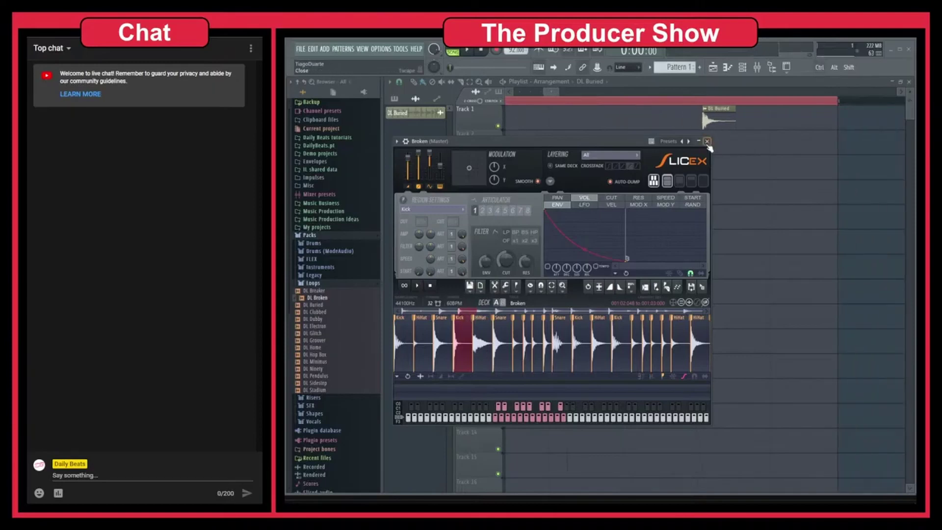
{"action": "left_click", "coordinate": [707, 141]}
Place Pattern 1 at the start of Track 2 under the hits, and hide the playlist to reveal the channel rack.
{"action": "scroll", "coordinate": [544, 100], "scroll_direction": "down", "scroll_amount": 1}
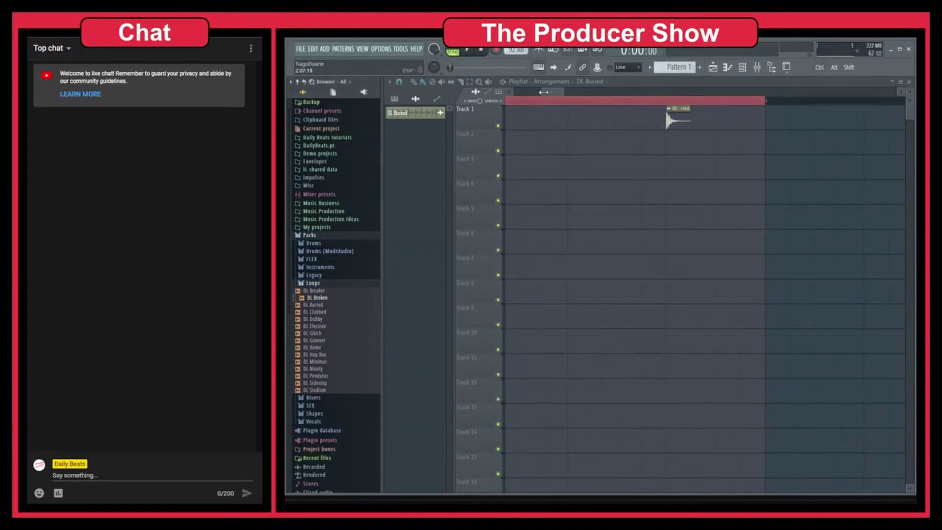
{"action": "left_click_drag", "start_coordinate": [543, 93], "coordinate": [511, 92]}
{"action": "left_click", "coordinate": [395, 100]}
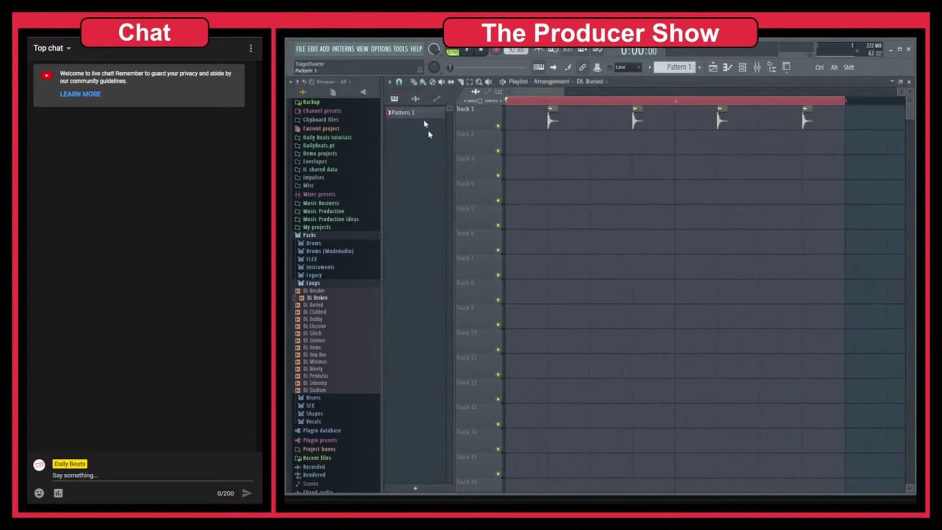
{"action": "left_click_drag", "start_coordinate": [410, 112], "coordinate": [515, 150]}
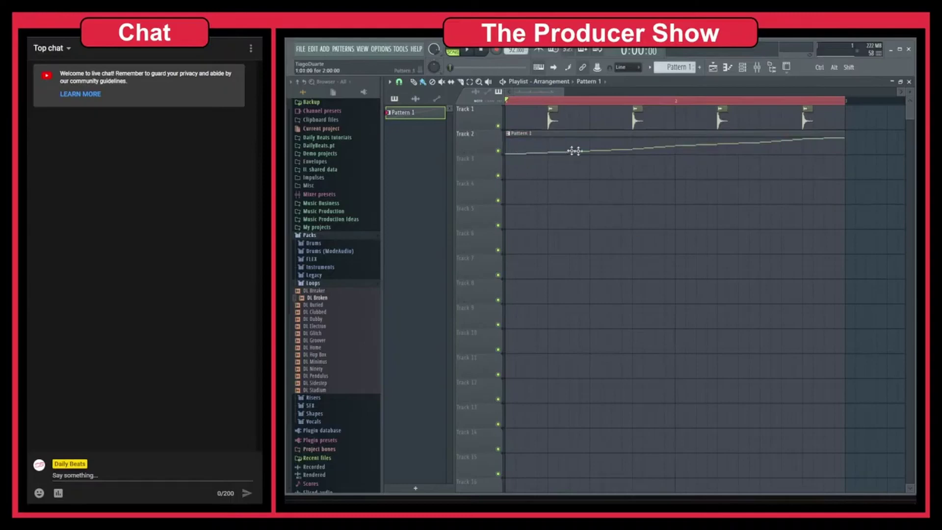
{"action": "key", "text": "F5"}
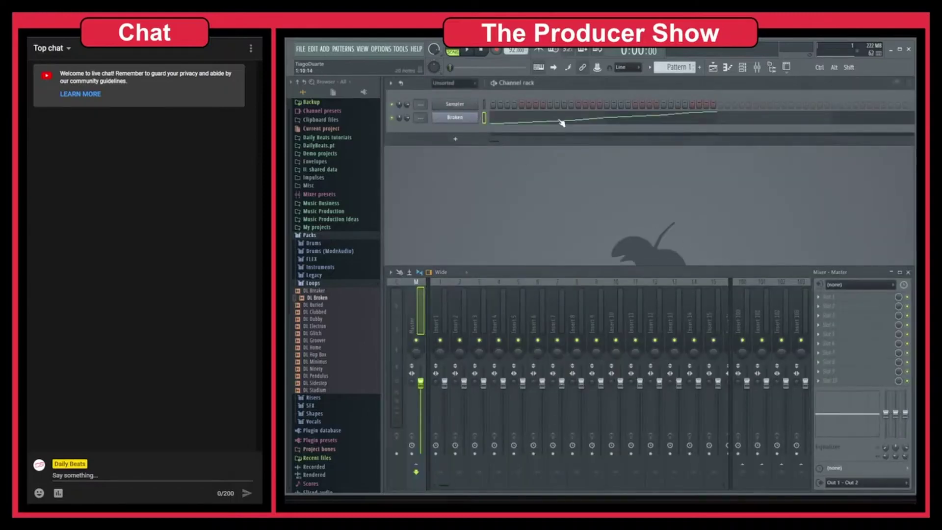
Open the Broken channel's Pattern 1 notes in the piano roll and play back the full slice sequence.
{"action": "left_click", "coordinate": [542, 120]}
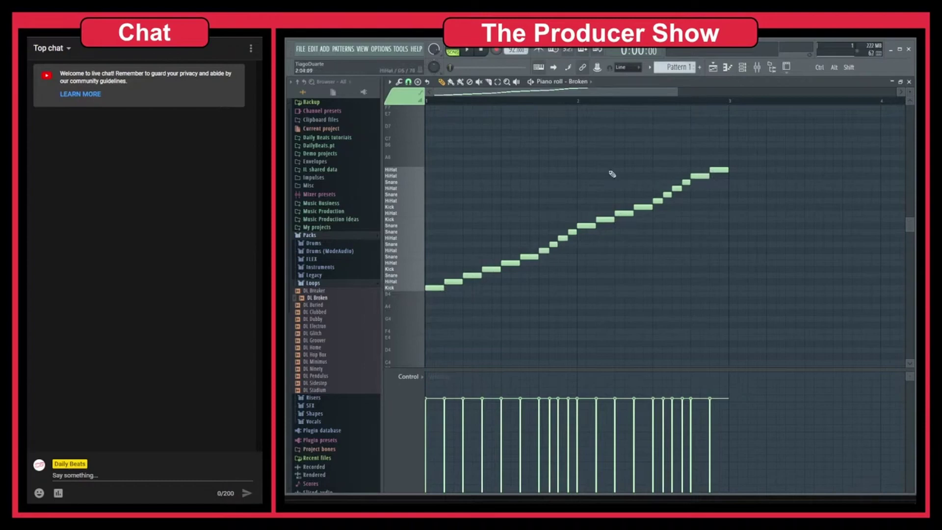
{"action": "key", "text": "space"}
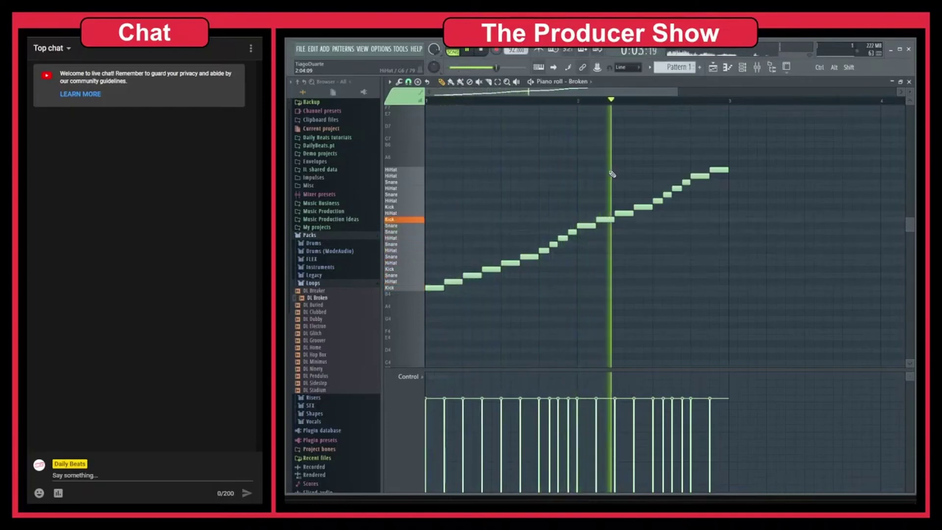
{"action": "key", "text": "space"}
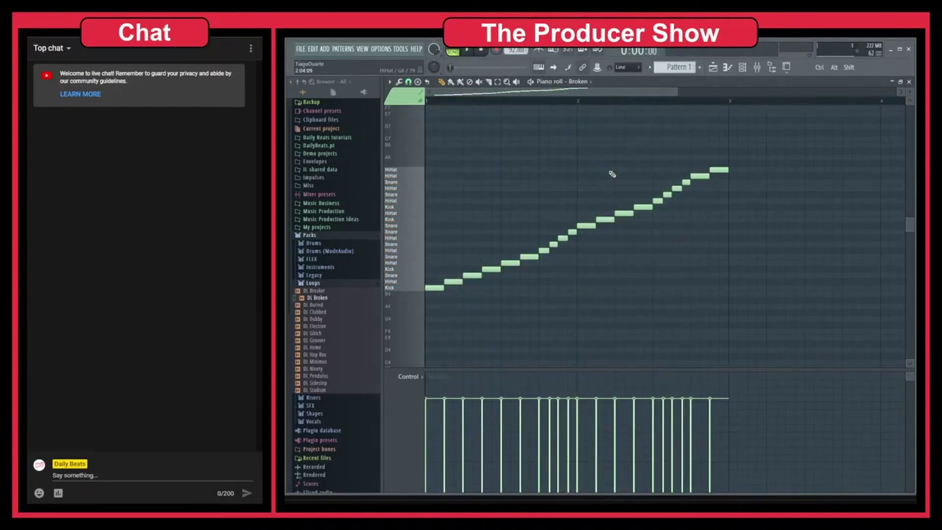
Delete the slice notes on beats 2 and 4 of both bars in the Broken piano roll.
{"action": "right_click", "coordinate": [473, 274]}
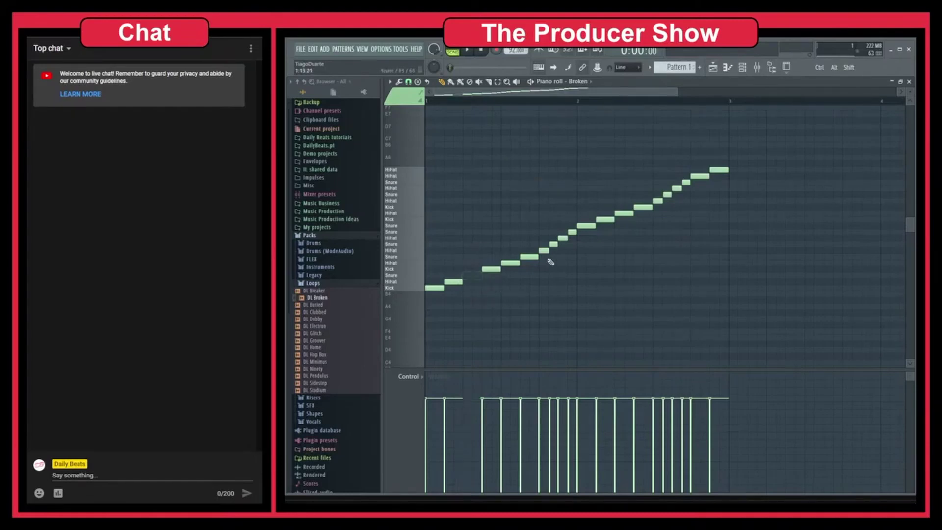
{"action": "right_click", "coordinate": [544, 250]}
{"action": "right_click", "coordinate": [626, 211]}
{"action": "right_click", "coordinate": [701, 176]}
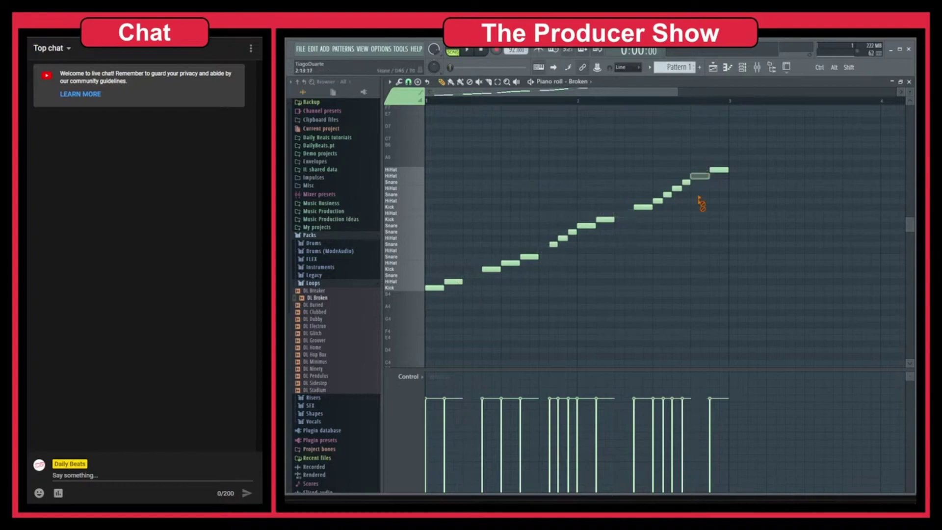
Compare Pattern 1 with the Track 1 hits, play it back in the enlarged piano roll, and audition the second kick slice.
{"action": "left_click", "coordinate": [713, 68]}
{"action": "left_click", "coordinate": [713, 68]}
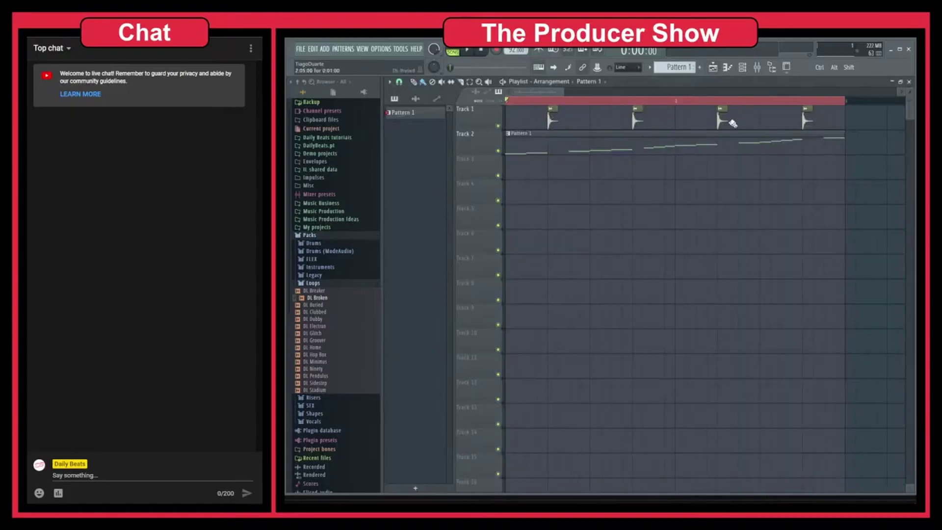
{"action": "left_click", "coordinate": [910, 82]}
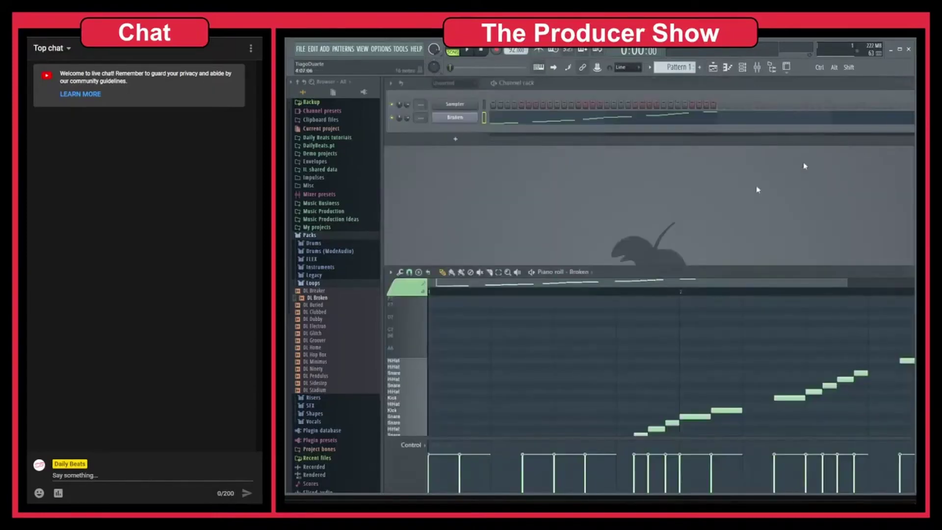
{"action": "key", "text": "space"}
{"action": "left_click_drag", "start_coordinate": [670, 227], "coordinate": [663, 175]}
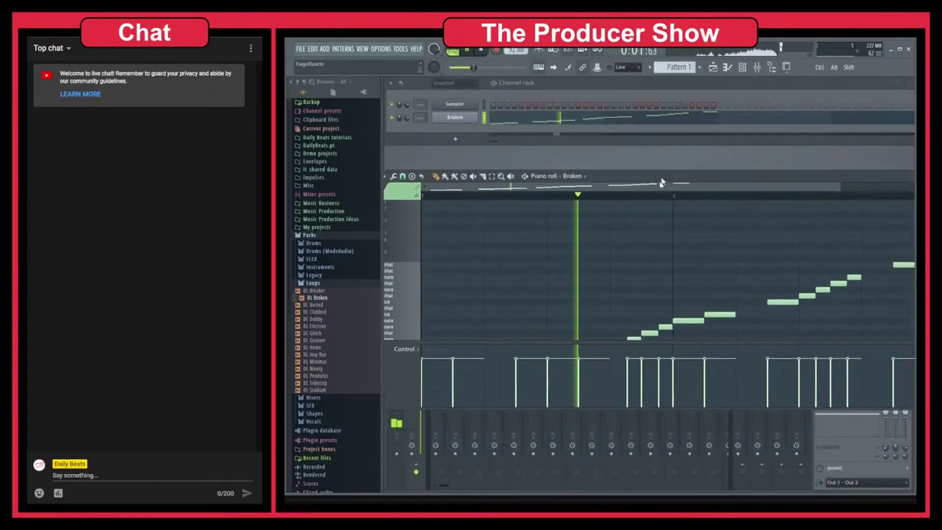
{"action": "right_click", "coordinate": [609, 242], "text": "ctrl"}
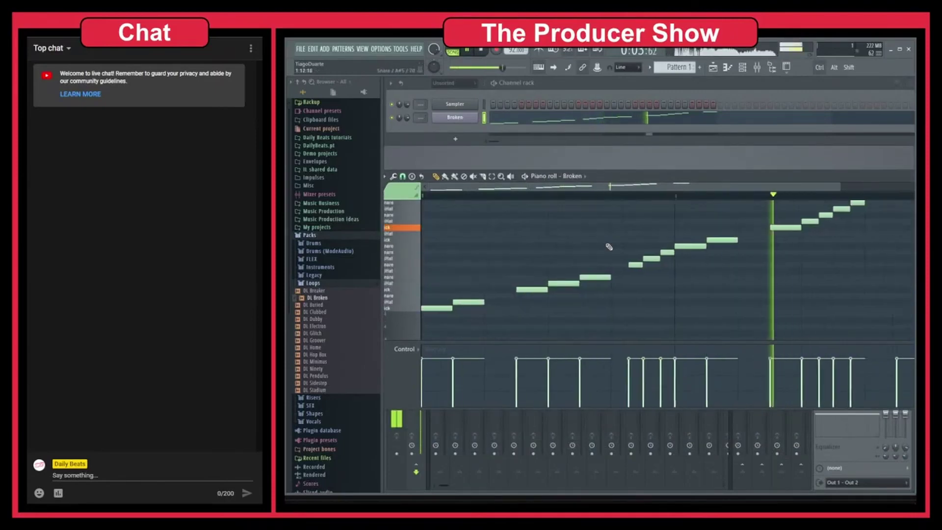
{"action": "double_click", "coordinate": [734, 178]}
{"action": "scroll", "coordinate": [663, 227], "scroll_direction": "up", "scroll_amount": 5}
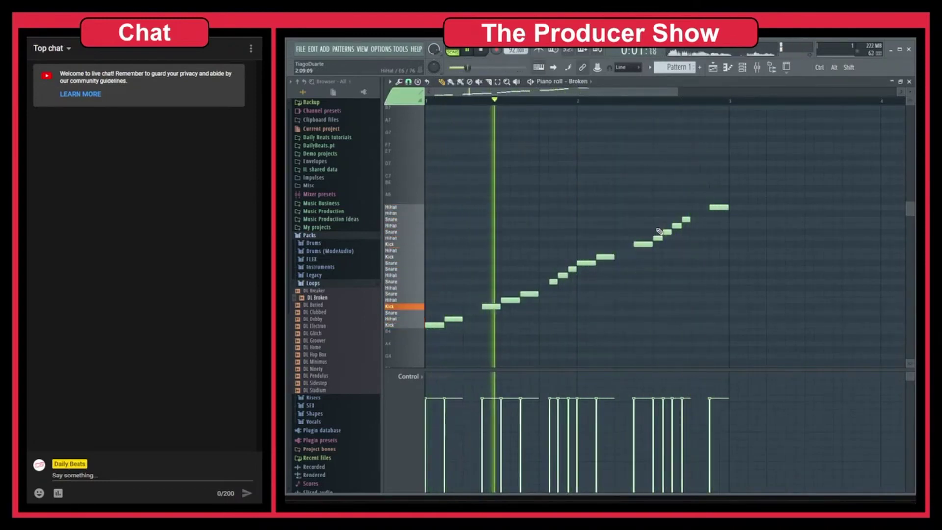
{"action": "key", "text": "space"}
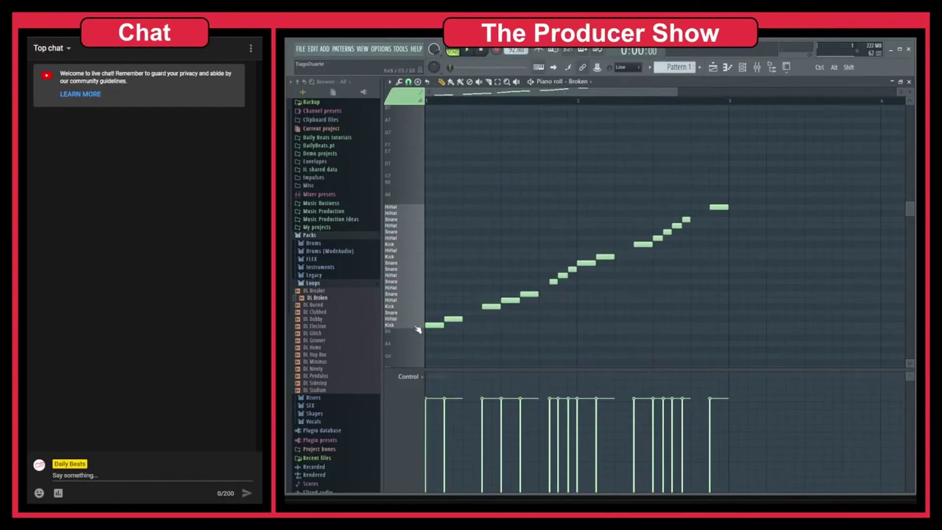
{"action": "left_click", "coordinate": [418, 308]}
Replace the Pattern 1 clip at the start of Track 2 with an empty Pattern 2 clip and extend it into bar 2.
{"action": "scroll", "coordinate": [674, 67], "scroll_direction": "up", "scroll_amount": 1}
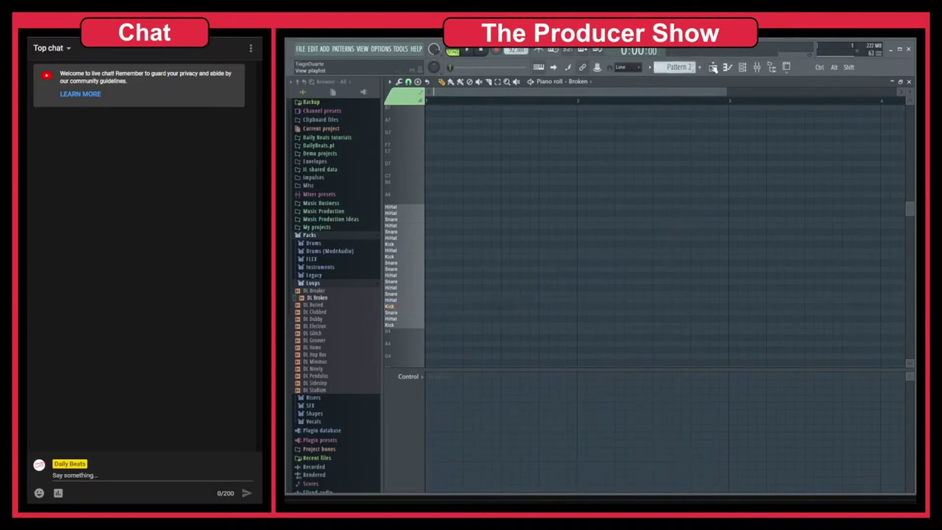
{"action": "left_click", "coordinate": [713, 68]}
{"action": "right_click", "coordinate": [524, 148]}
{"action": "left_click", "coordinate": [520, 170]}
{"action": "left_click_drag", "start_coordinate": [563, 170], "coordinate": [541, 144]}
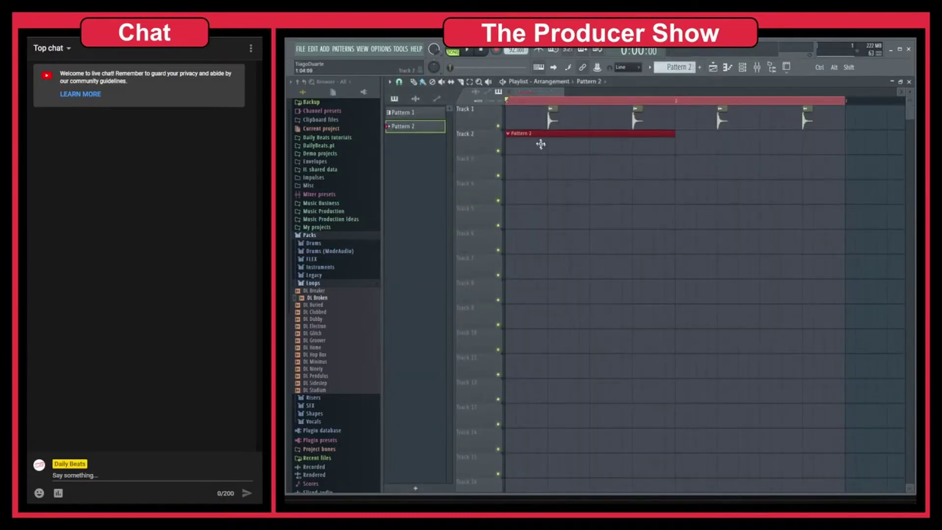
{"action": "left_click_drag", "start_coordinate": [673, 147], "coordinate": [790, 148]}
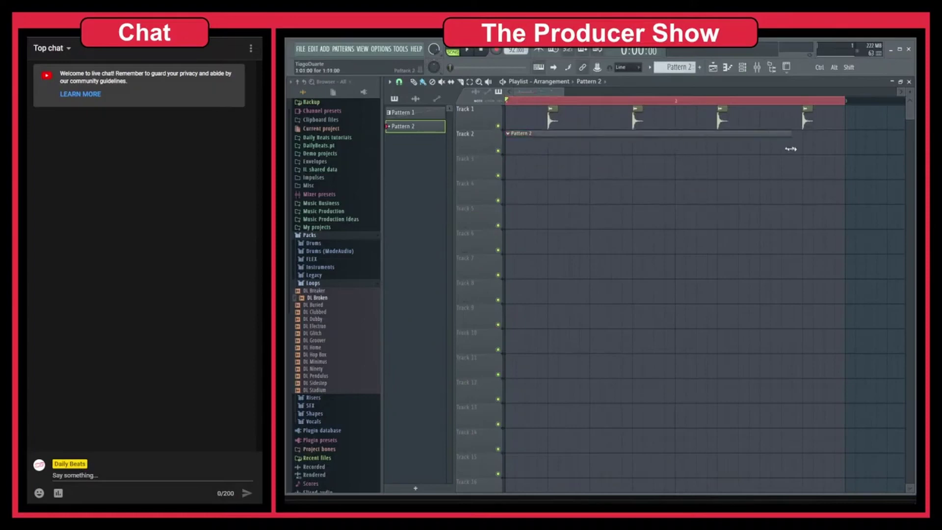
Place the second kick slice on beat 1 and the offbeats of beats 1 and 3, and duplicate these notes into bar 2.
{"action": "key", "text": "F7"}
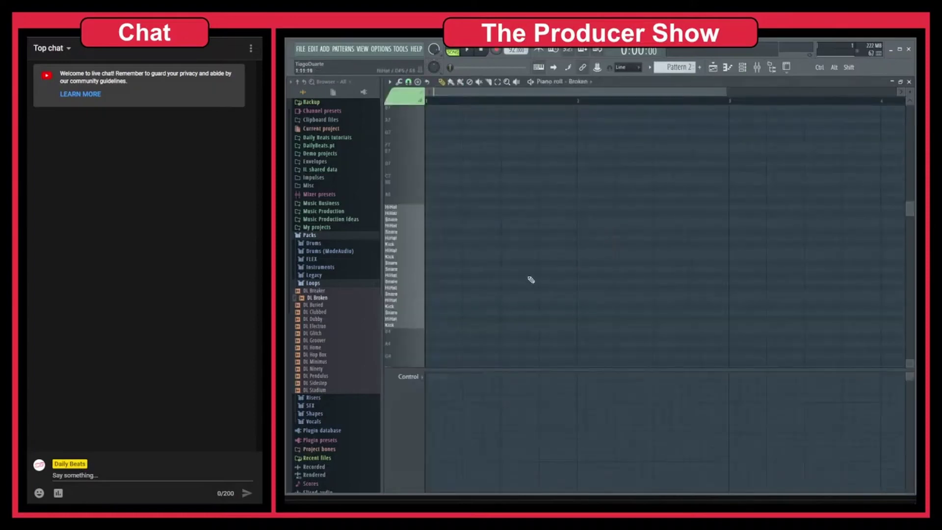
{"action": "left_click", "coordinate": [422, 308]}
{"action": "mouse_move", "coordinate": [436, 308]}
{"action": "left_mouse_down"}
{"action": "mouse_move", "coordinate": [428, 308]}
{"action": "mouse_move", "coordinate": [443, 306]}
{"action": "left_mouse_up"}
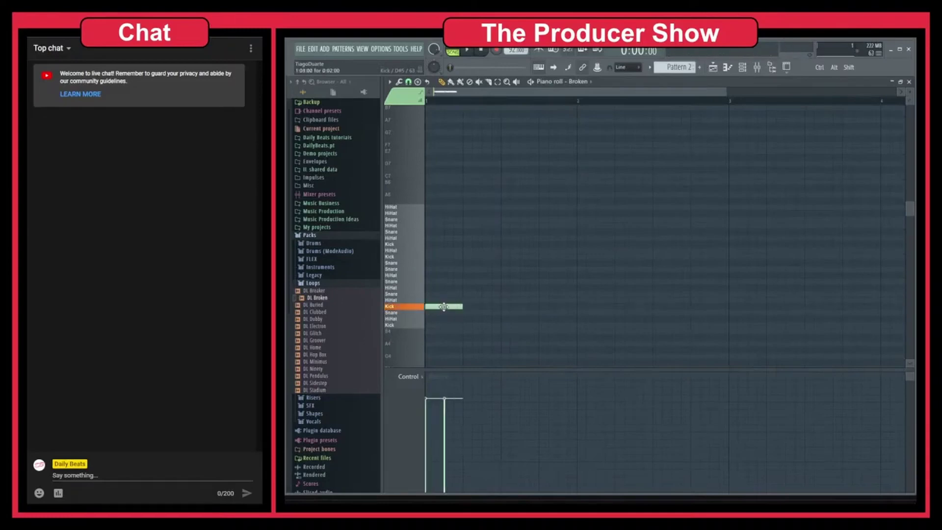
{"action": "left_click", "coordinate": [522, 307]}
{"action": "left_click_drag", "start_coordinate": [569, 289], "coordinate": [377, 334]}
{"action": "key", "text": "ctrl+b"}
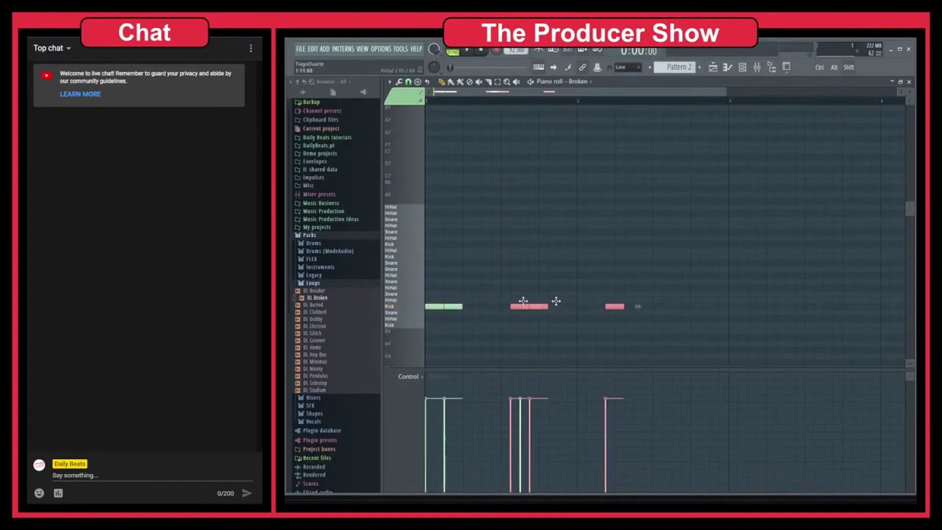
{"action": "left_click_drag", "start_coordinate": [523, 300], "coordinate": [582, 301]}
{"action": "left_click", "coordinate": [595, 273]}
Play back the two-bar kick pattern and close the piano roll.
{"action": "key", "text": "space"}
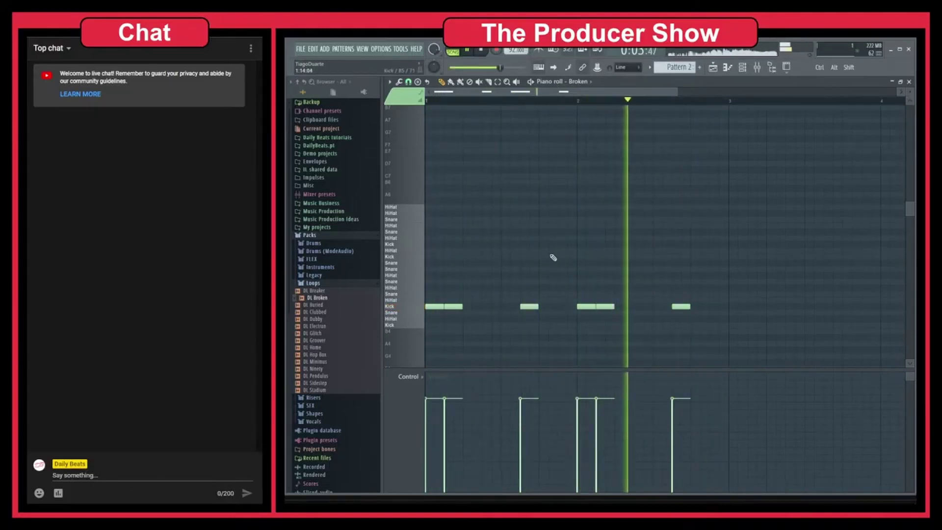
{"action": "key", "text": "space"}
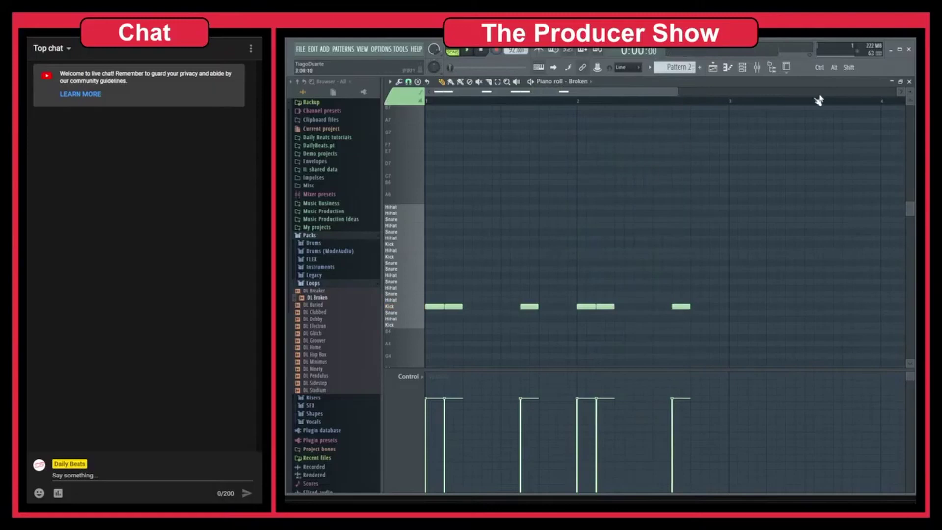
{"action": "left_click", "coordinate": [909, 82]}
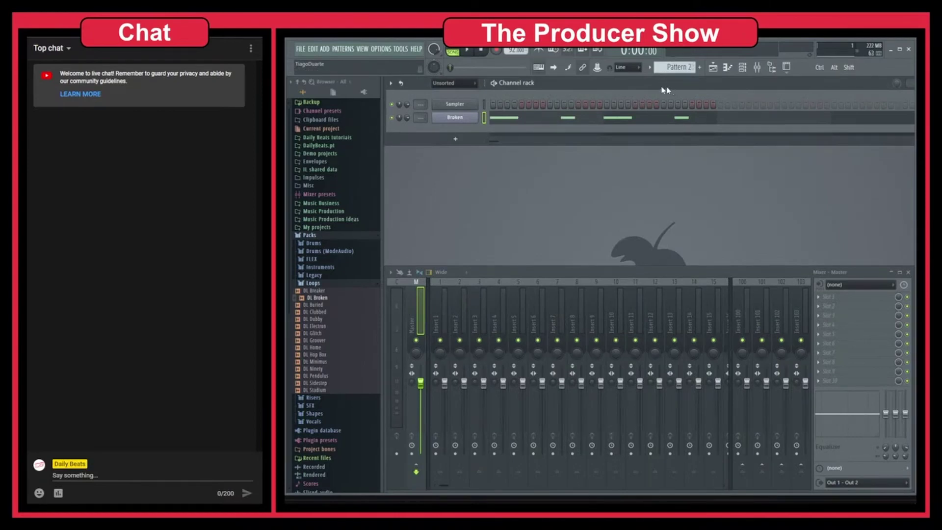
Collapse the Packs folder, open Daily Beats Sample Pack Volume 14 under DailyBeats.pt, and widen the browser.
{"action": "left_click", "coordinate": [319, 285]}
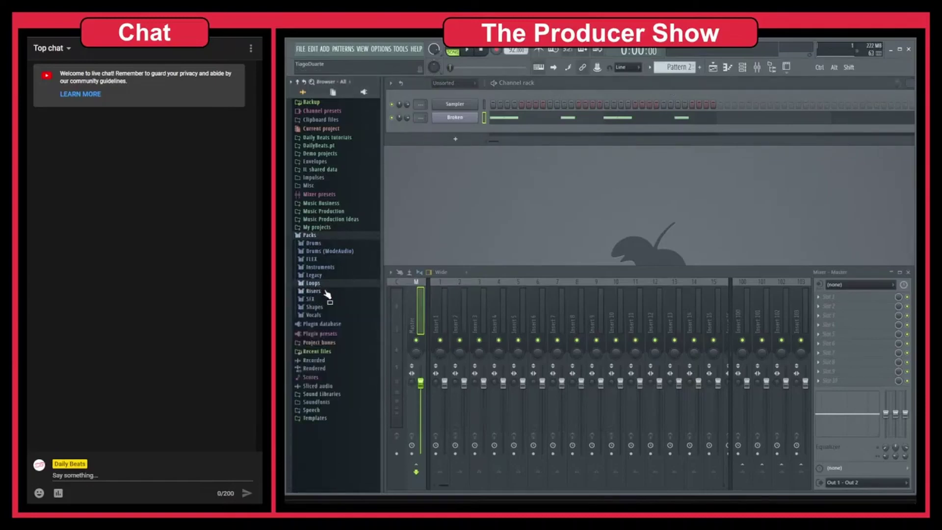
{"action": "left_click_drag", "start_coordinate": [322, 237], "coordinate": [339, 144]}
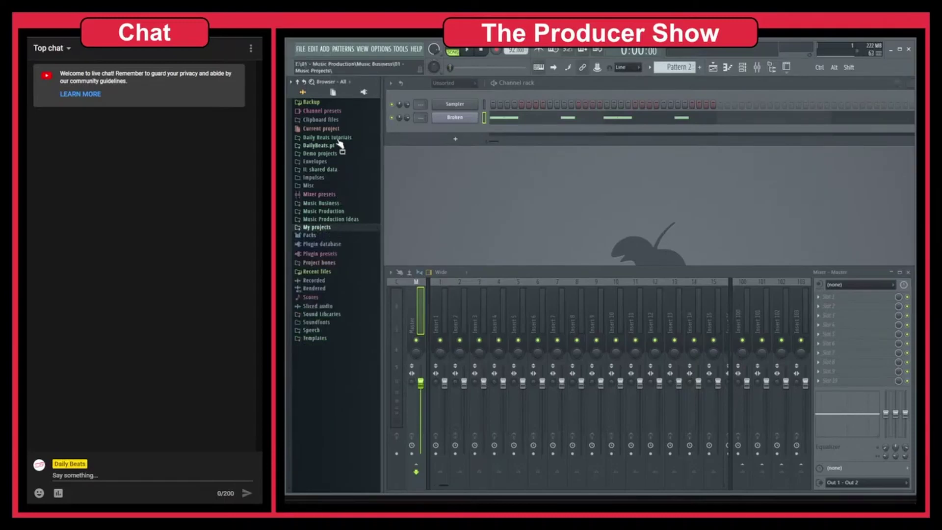
{"action": "left_click", "coordinate": [331, 146]}
{"action": "scroll", "coordinate": [323, 318], "scroll_direction": "down", "scroll_amount": 5}
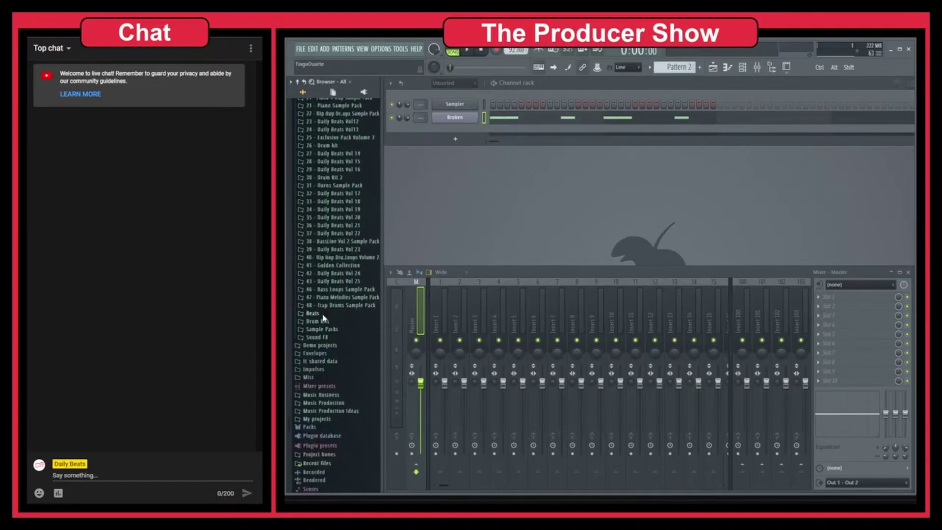
{"action": "scroll", "coordinate": [349, 235], "scroll_direction": "up", "scroll_amount": 4}
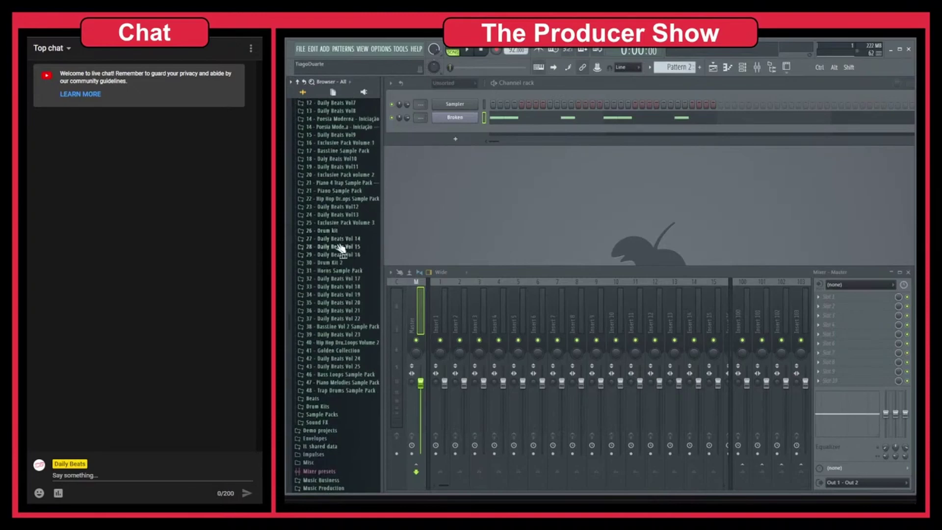
{"action": "left_click", "coordinate": [345, 239]}
{"action": "left_click", "coordinate": [338, 247]}
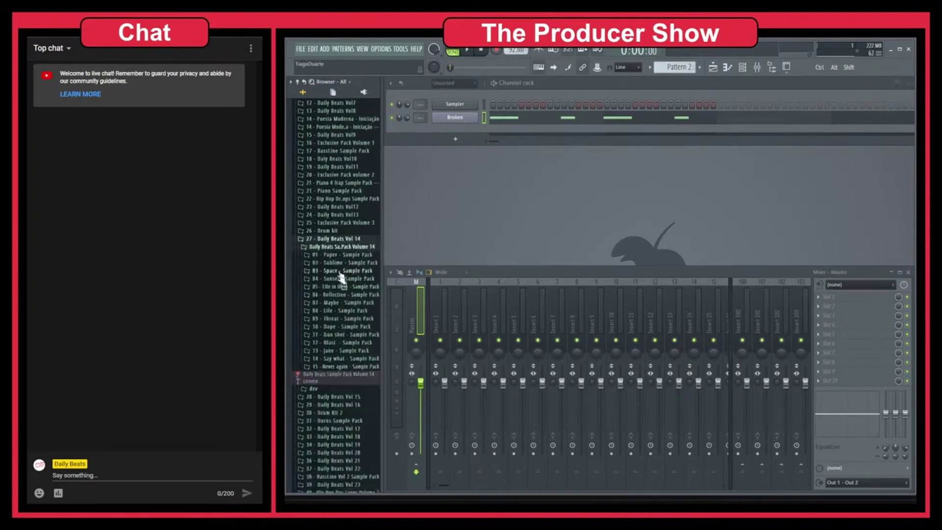
{"action": "left_click_drag", "start_coordinate": [382, 290], "coordinate": [410, 289]}
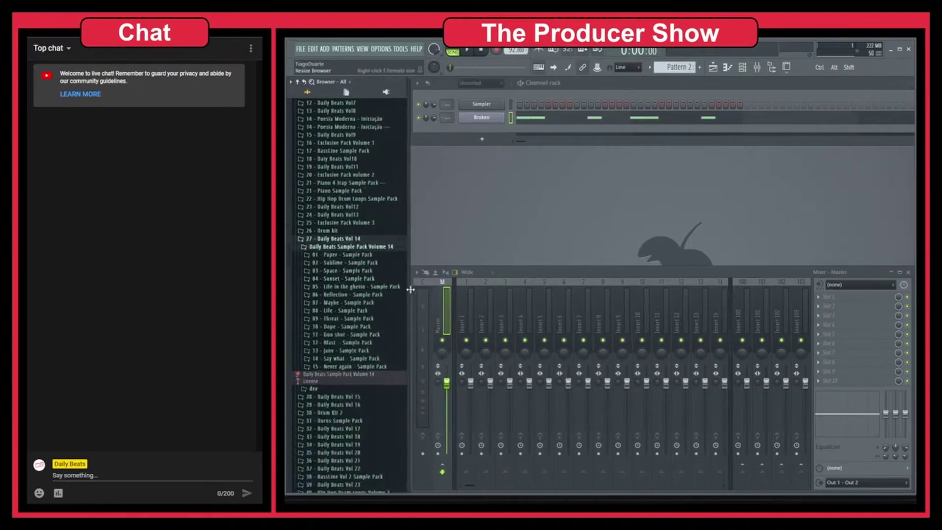
Preview the all-instruments loops of the Paper and Sublime sample packs, and collapse the Paper folder.
{"action": "left_click", "coordinate": [350, 255]}
{"action": "left_click", "coordinate": [337, 262]}
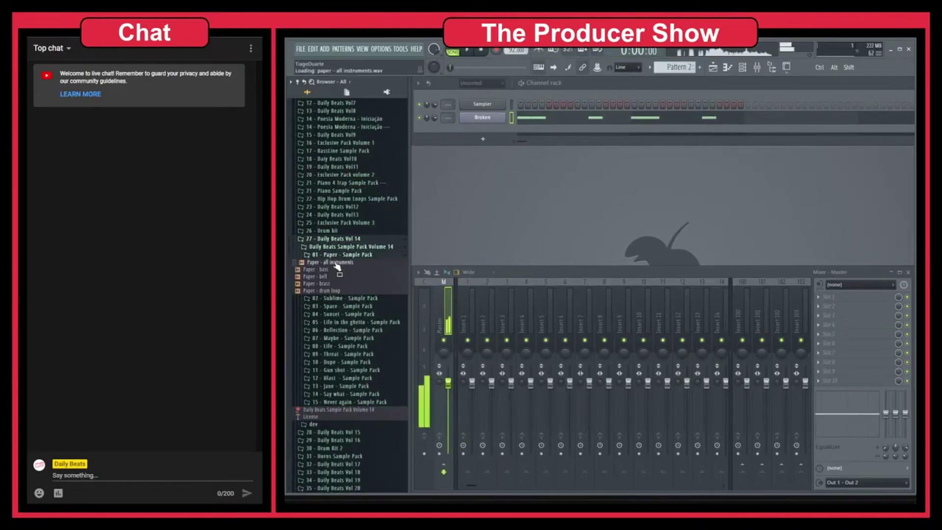
{"action": "left_click", "coordinate": [348, 298]}
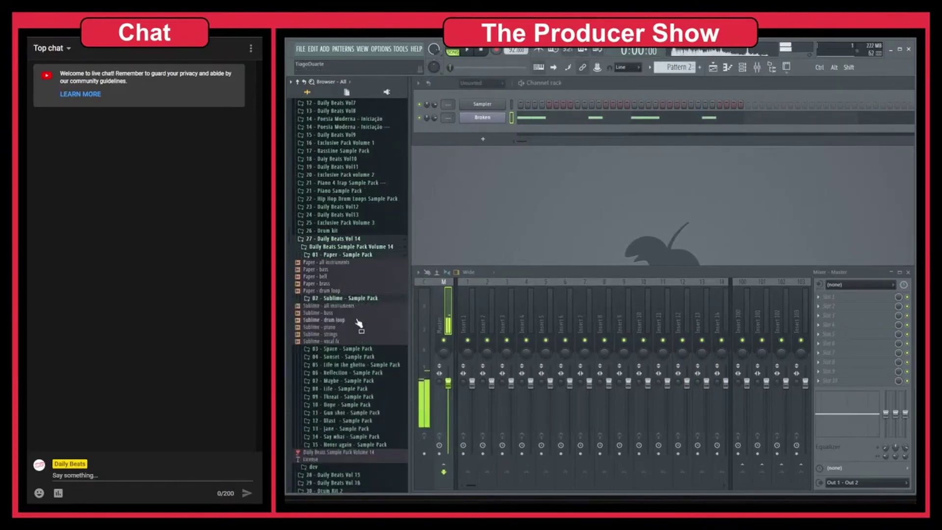
{"action": "left_click", "coordinate": [338, 305]}
{"action": "left_click", "coordinate": [351, 255]}
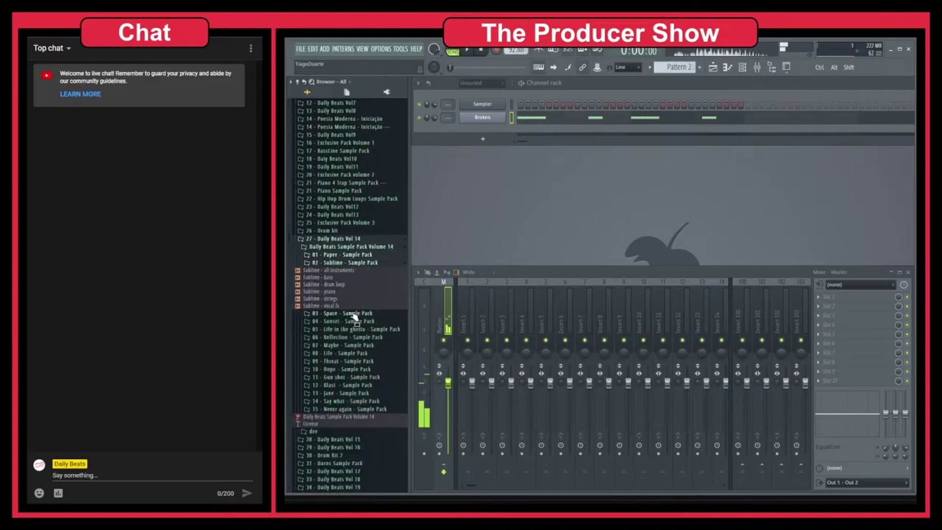
Preview the all-instruments loops of the Space and Sunset sample packs, and collapse the Sublime and Space folders.
{"action": "left_click", "coordinate": [354, 314]}
{"action": "scroll", "coordinate": [343, 309], "scroll_direction": "down", "scroll_amount": 2}
{"action": "left_click", "coordinate": [345, 279]}
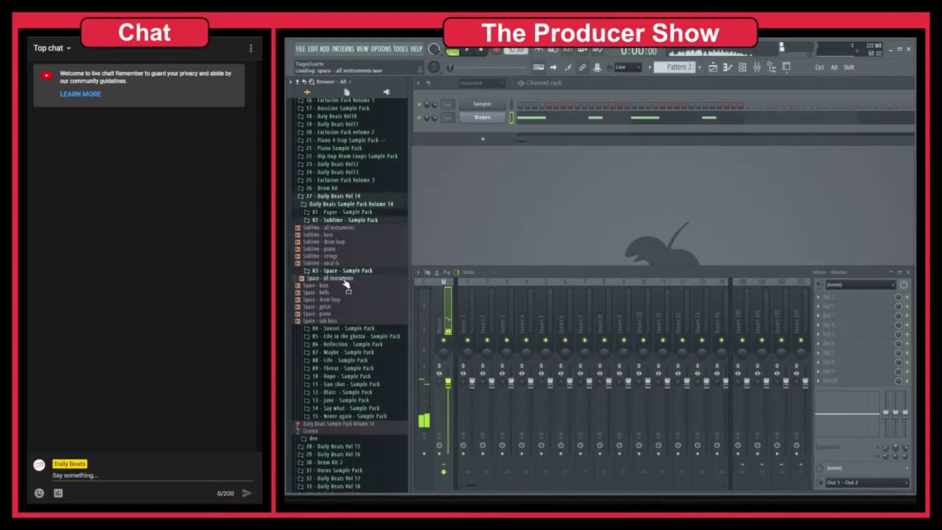
{"action": "left_click", "coordinate": [344, 328]}
{"action": "left_click", "coordinate": [333, 336]}
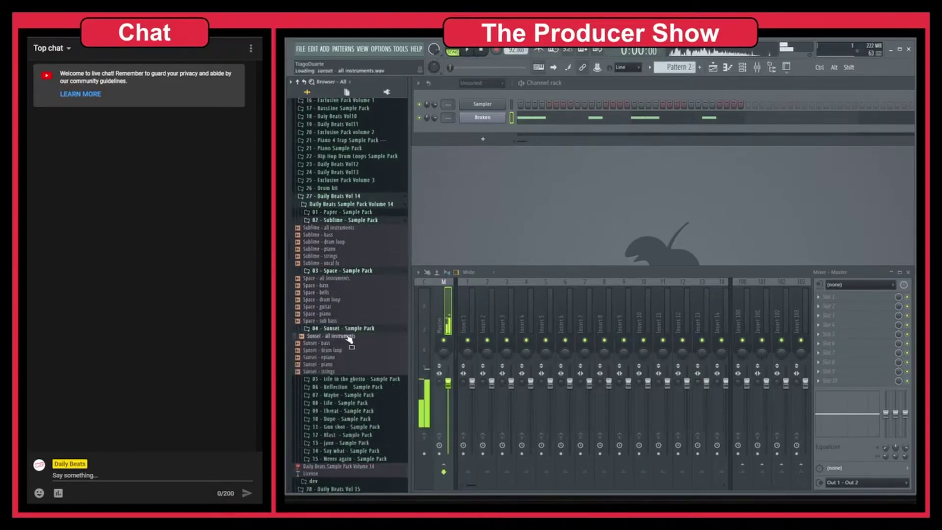
{"action": "left_click", "coordinate": [359, 220]}
{"action": "left_click", "coordinate": [360, 228]}
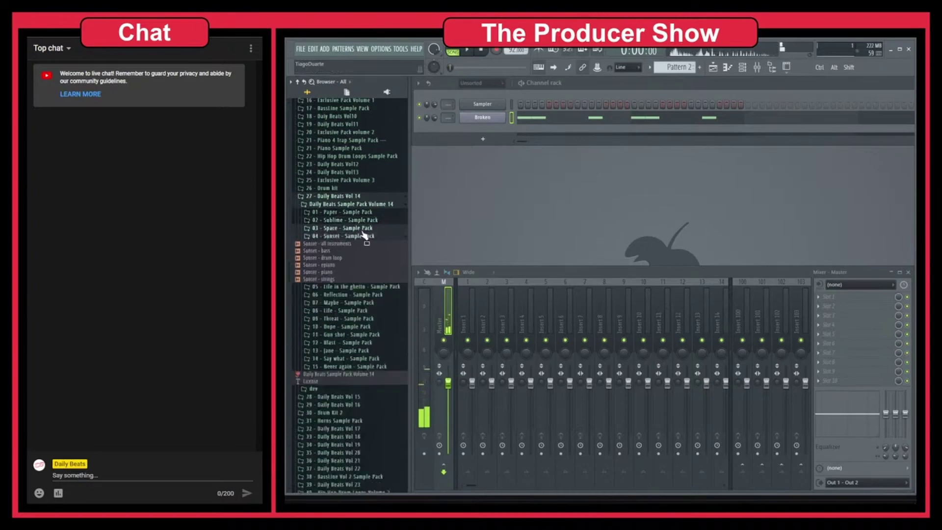
Preview the all-instruments loops of the Life in the ghetto and Reflection sample packs, and collapse the Sunset and Life in the ghetto folders.
{"action": "left_click", "coordinate": [359, 289]}
{"action": "left_click", "coordinate": [358, 294]}
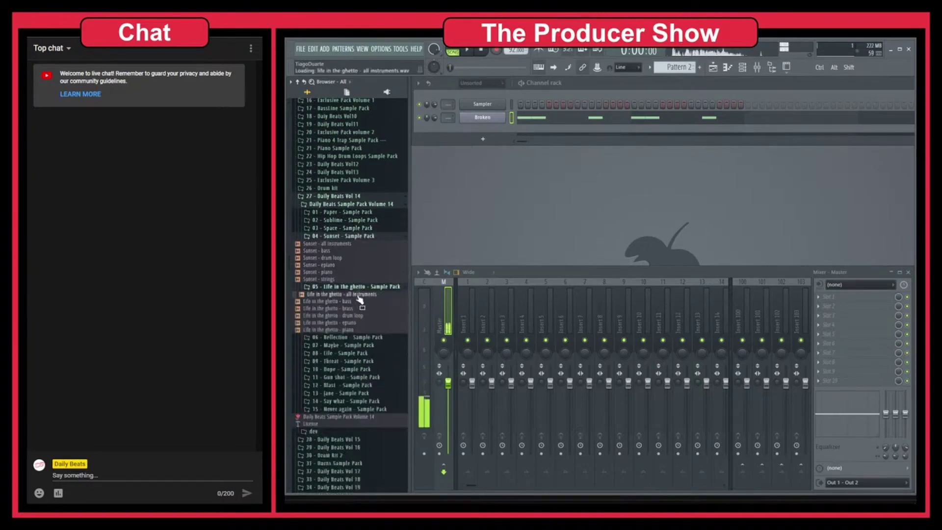
{"action": "left_click", "coordinate": [358, 236]}
{"action": "left_click", "coordinate": [367, 295]}
{"action": "left_click", "coordinate": [358, 302]}
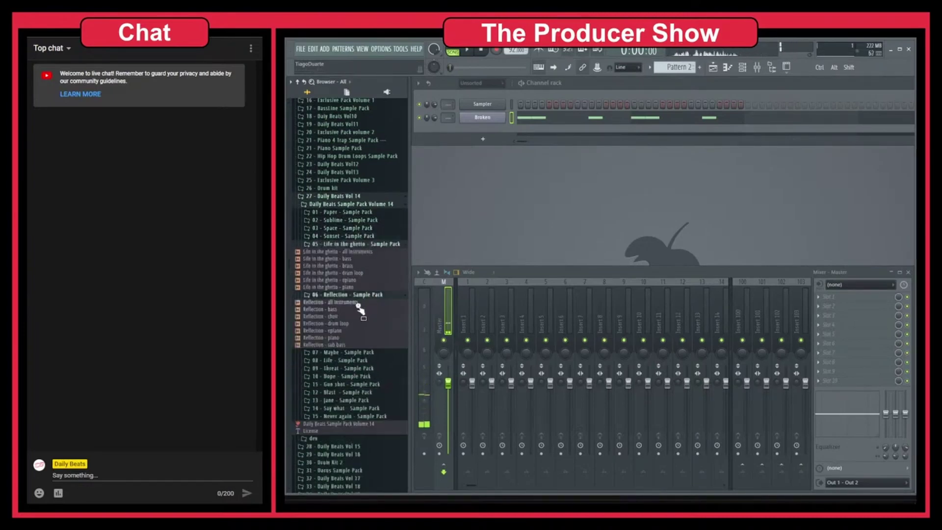
{"action": "left_click", "coordinate": [359, 244]}
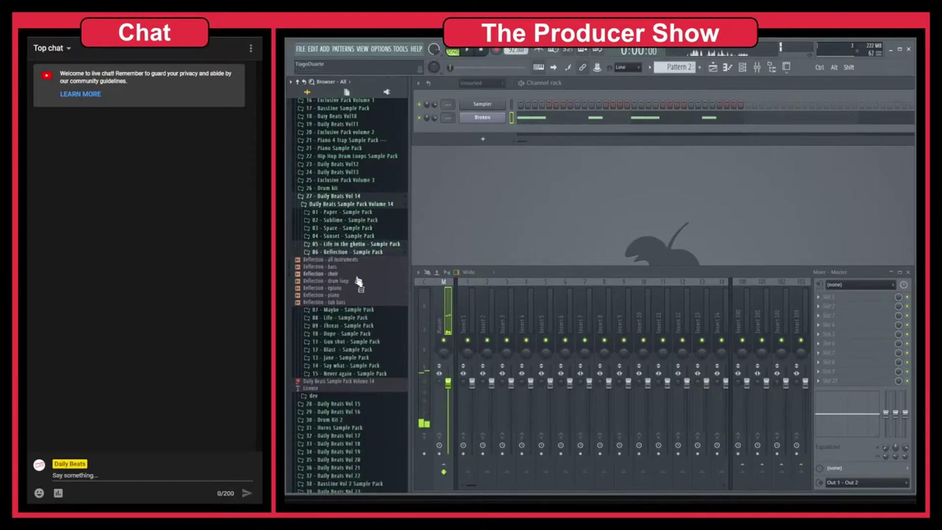
Load the Reflection all-instruments loop in a new Slicex channel and delete all its auto-generated notes from the piano roll.
{"action": "right_click", "coordinate": [361, 258]}
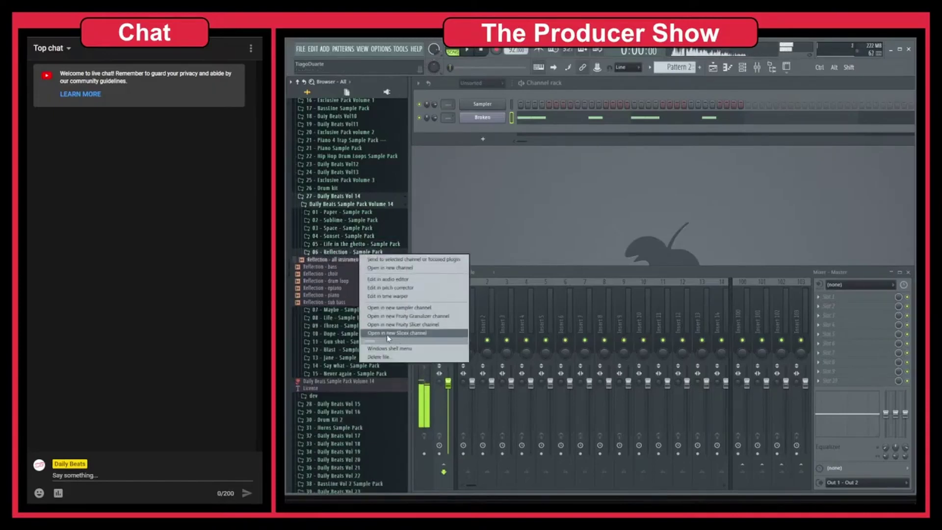
{"action": "left_click", "coordinate": [405, 334]}
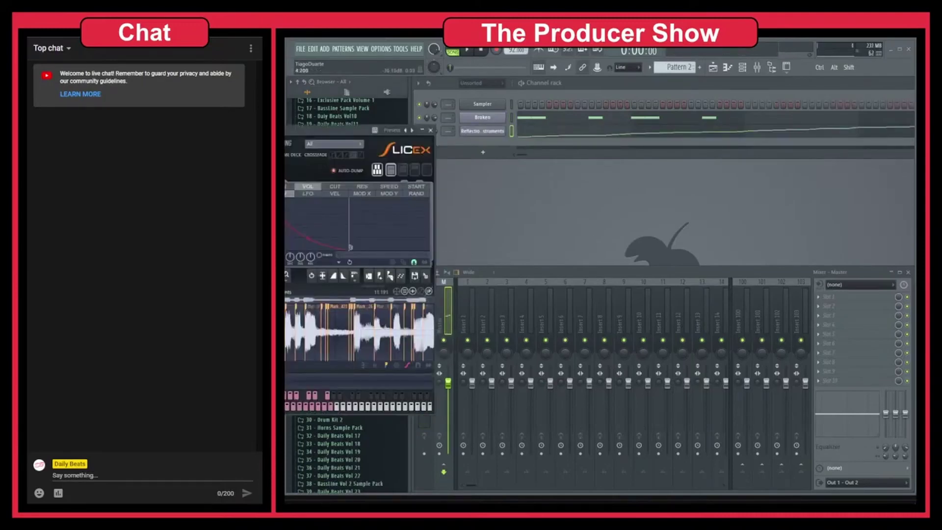
{"action": "left_click", "coordinate": [549, 133]}
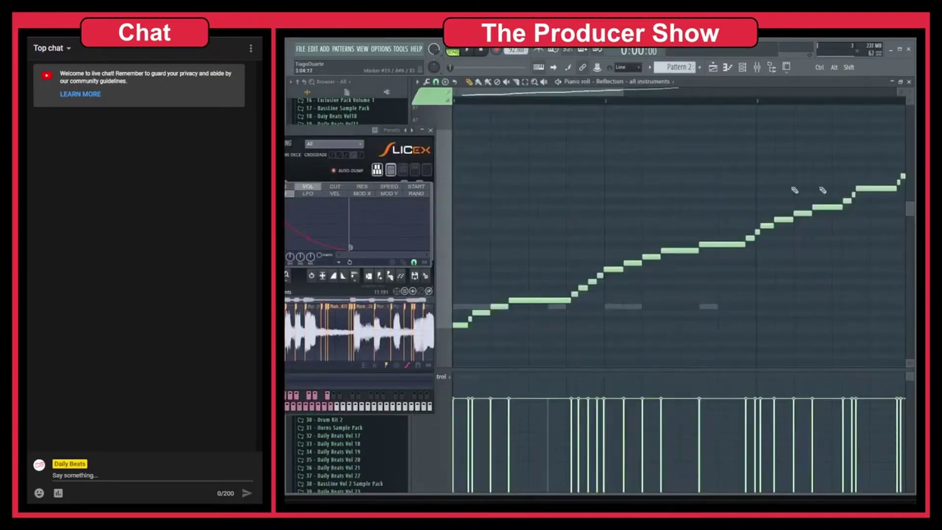
{"action": "left_click_drag", "start_coordinate": [795, 189], "coordinate": [693, 184]}
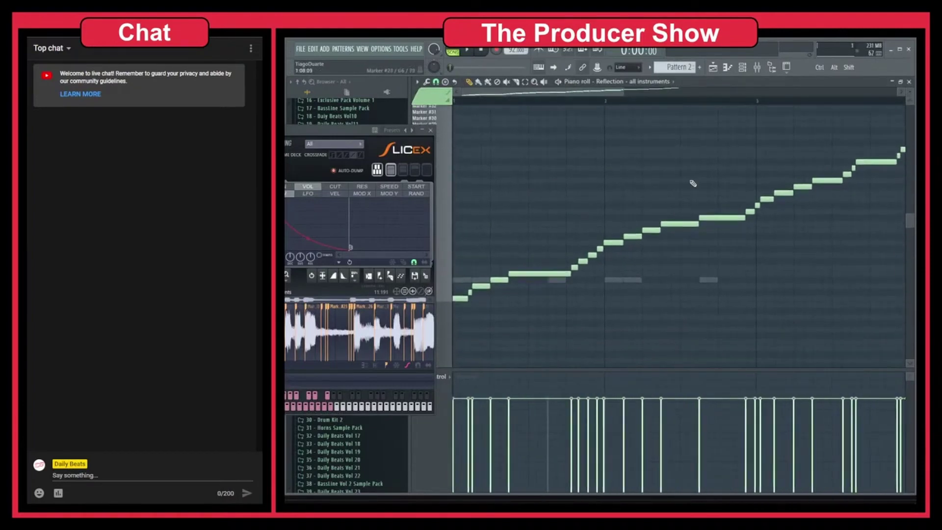
{"action": "scroll", "coordinate": [605, 193], "scroll_direction": "down", "scroll_amount": 3}
{"action": "scroll", "coordinate": [589, 190], "scroll_direction": "up", "scroll_amount": 2}
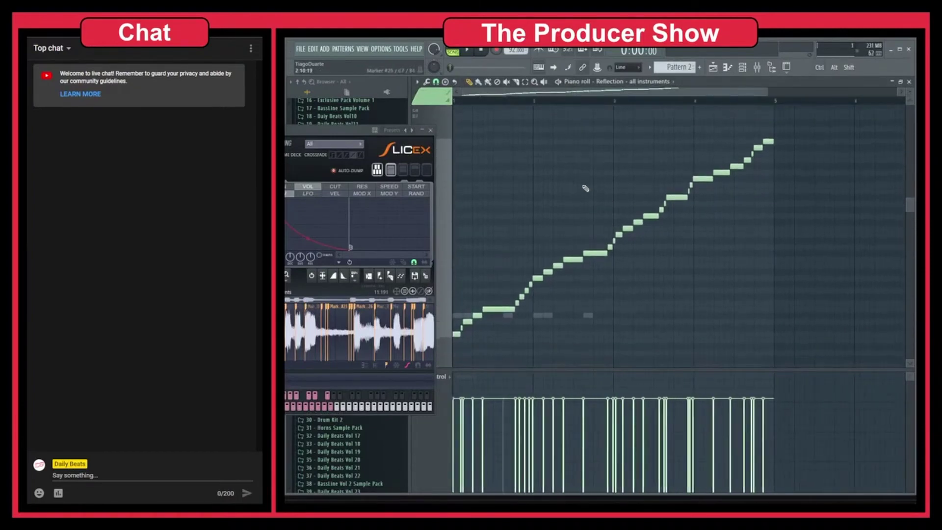
{"action": "key", "text": "ctrl+a"}
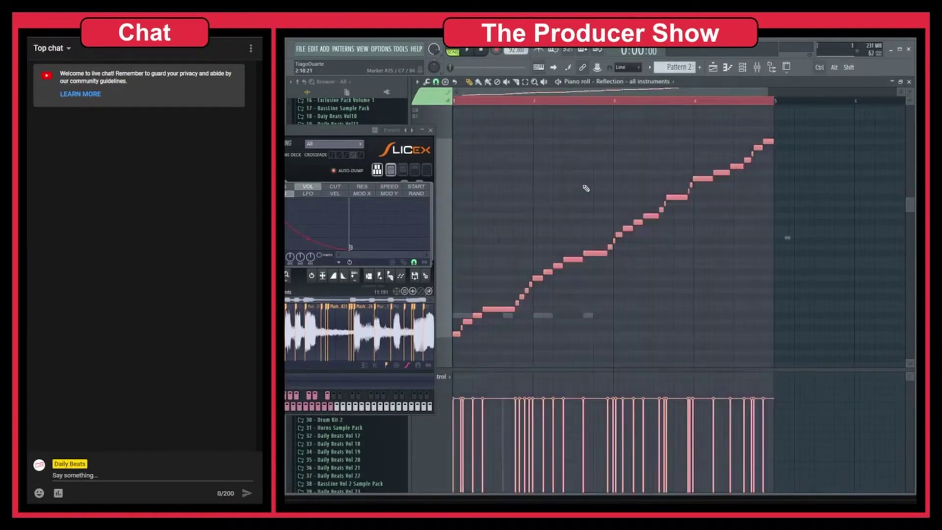
{"action": "key", "text": "Delete"}
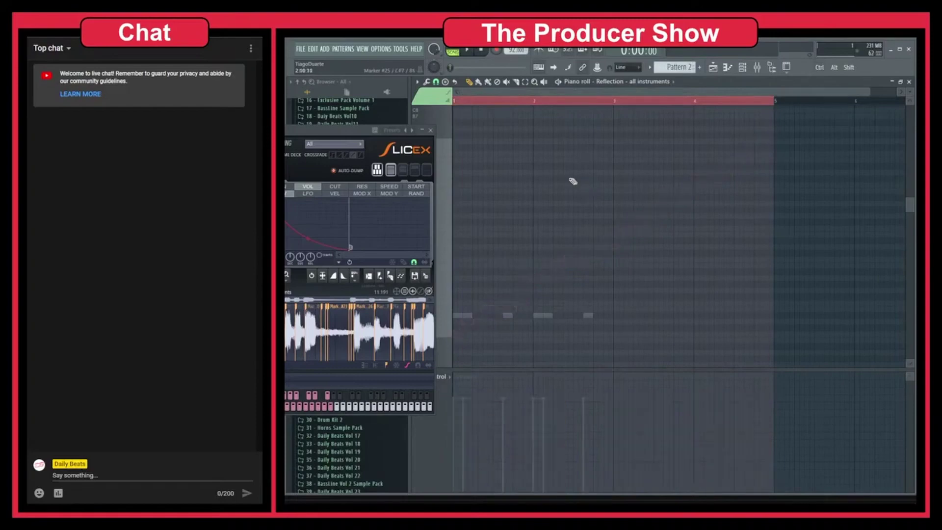
Return to the channel rack, bring the whole Slicex window into view, delete slice marker #2 and audition the extended first slice.
{"action": "key", "text": "F7"}
{"action": "left_click_drag", "start_coordinate": [332, 130], "coordinate": [693, 161]}
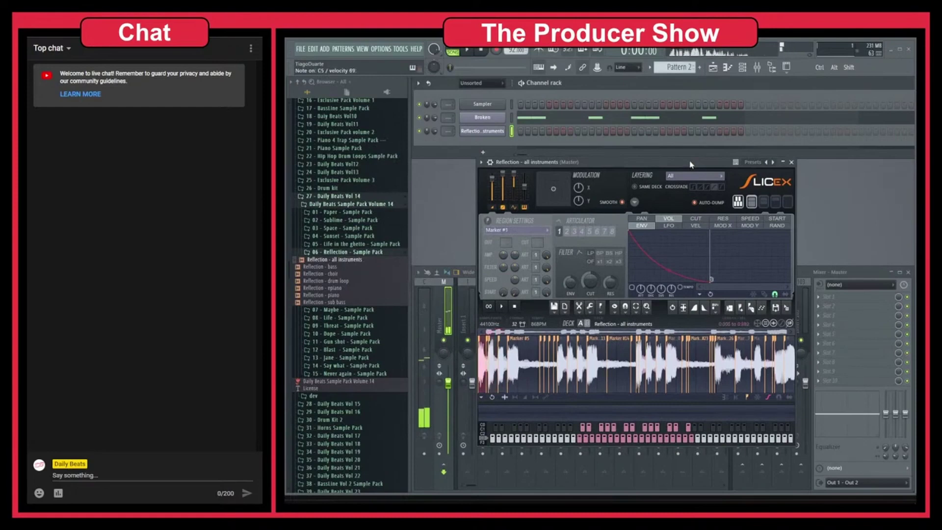
{"action": "scroll", "coordinate": [485, 367], "scroll_direction": "up", "scroll_amount": 4}
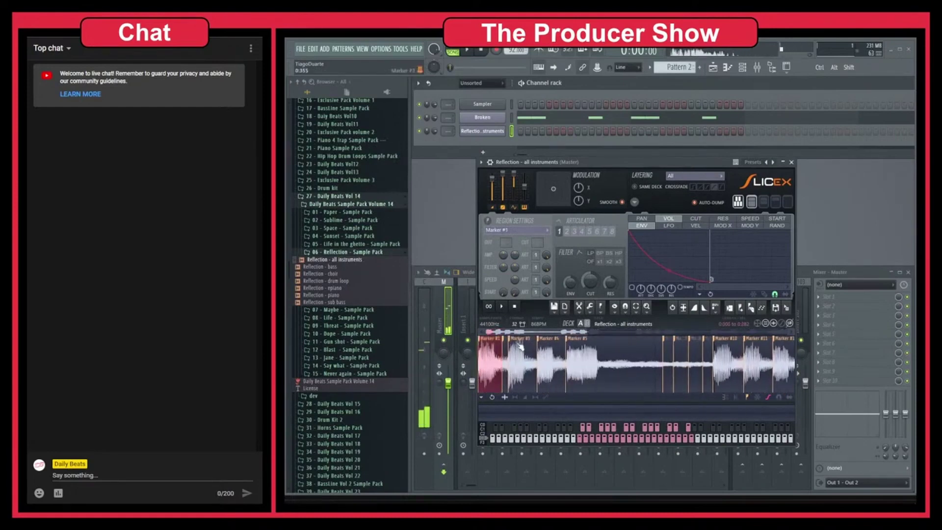
{"action": "scroll", "coordinate": [486, 367], "scroll_direction": "up", "scroll_amount": 2}
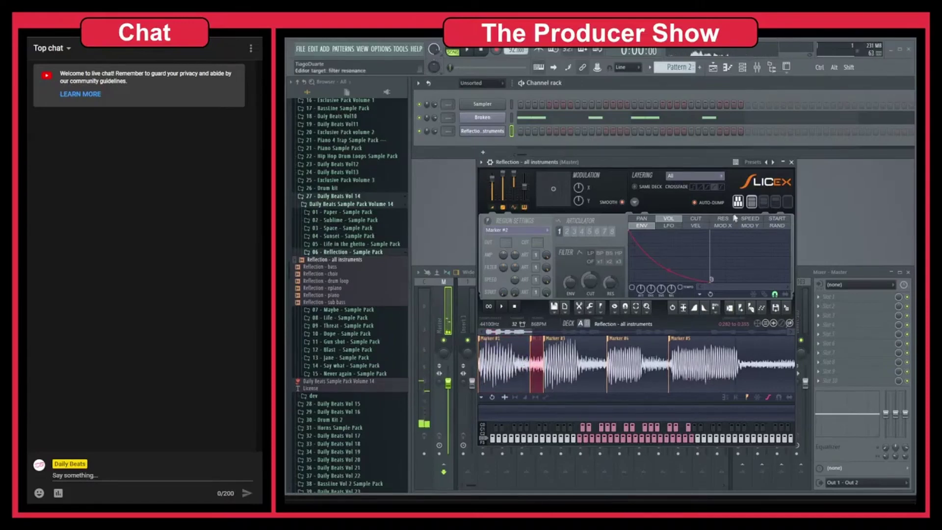
{"action": "right_click", "coordinate": [538, 342]}
{"action": "left_click", "coordinate": [548, 351]}
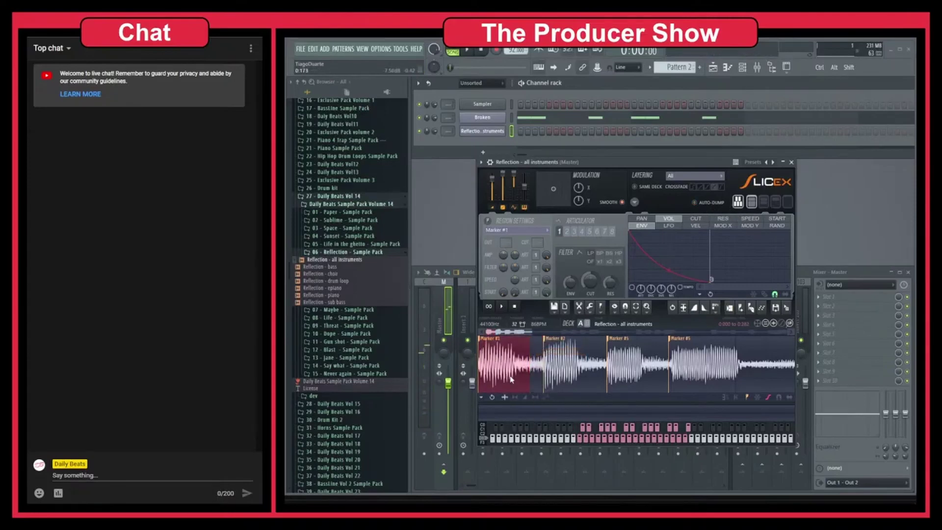
{"action": "left_click", "coordinate": [511, 372]}
{"action": "left_click", "coordinate": [511, 364]}
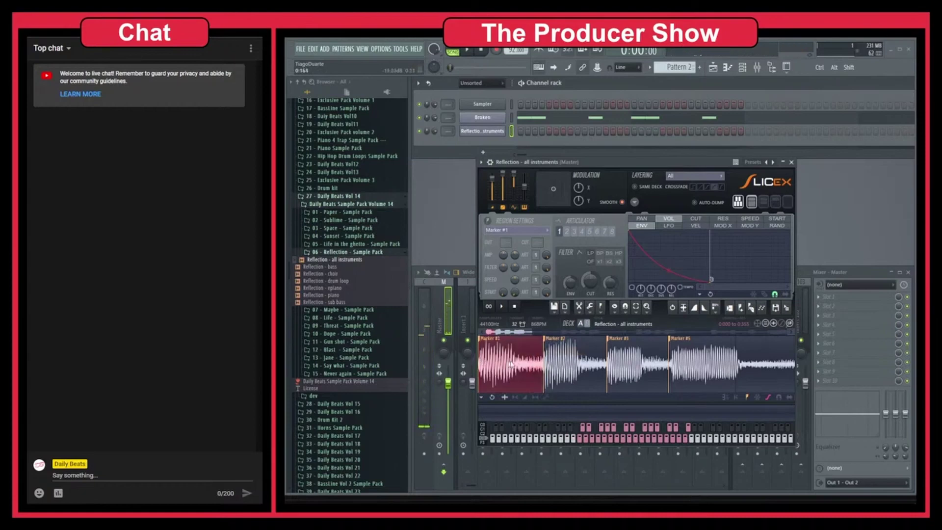
Move Slicex marker #5 slightly earlier, delete the three short slice markers right after it, and audition the merged slice.
{"action": "scroll", "coordinate": [536, 367], "scroll_direction": "down", "scroll_amount": 4}
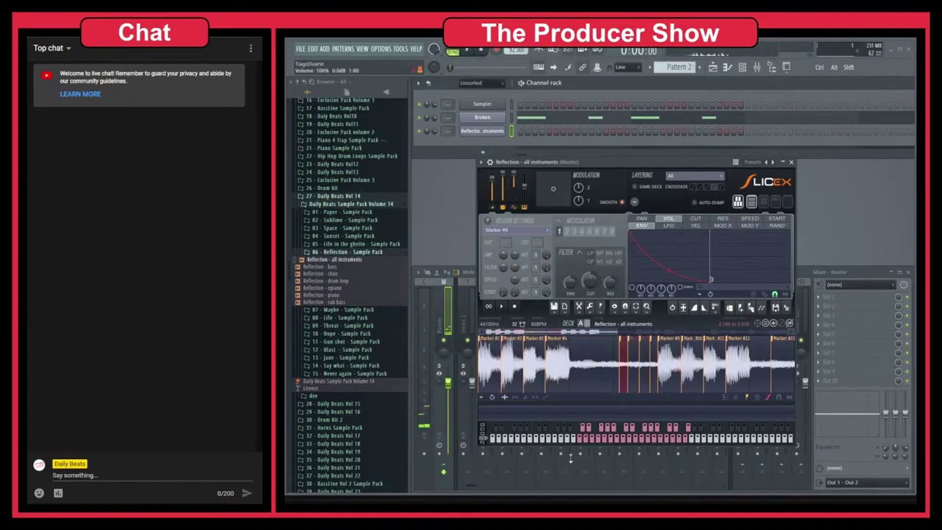
{"action": "left_click_drag", "start_coordinate": [622, 343], "coordinate": [605, 345]}
{"action": "right_click", "coordinate": [632, 340]}
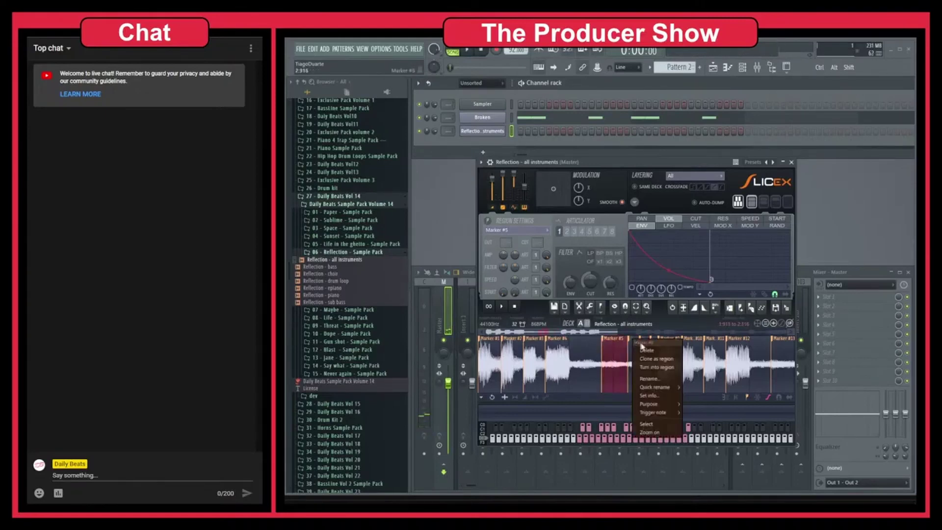
{"action": "left_click", "coordinate": [640, 350]}
{"action": "right_click", "coordinate": [642, 340]}
{"action": "left_click", "coordinate": [653, 349]}
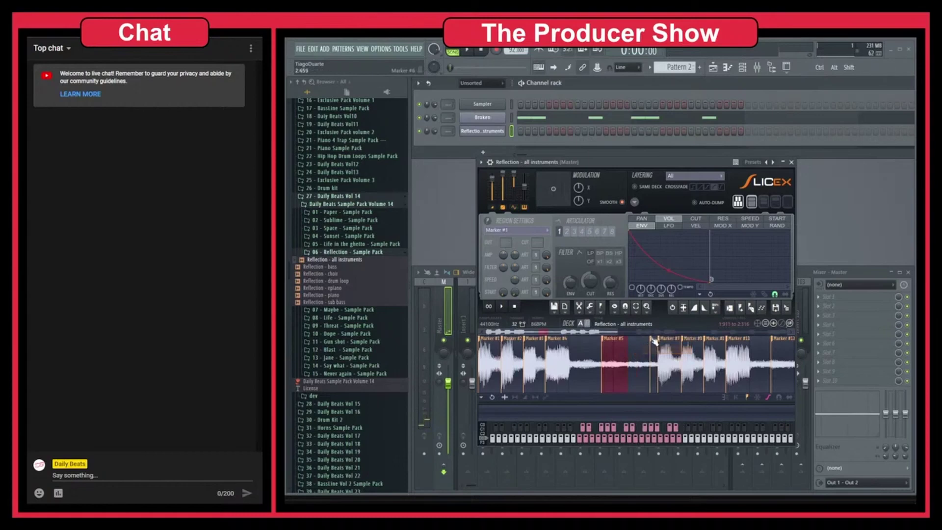
{"action": "right_click", "coordinate": [656, 340]}
{"action": "left_click", "coordinate": [665, 351]}
{"action": "left_click", "coordinate": [607, 371]}
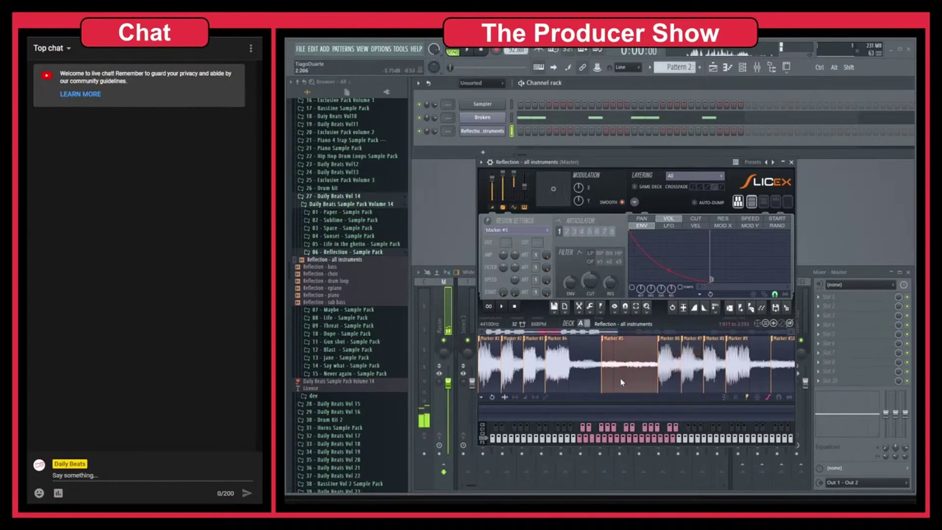
{"action": "left_click", "coordinate": [621, 383]}
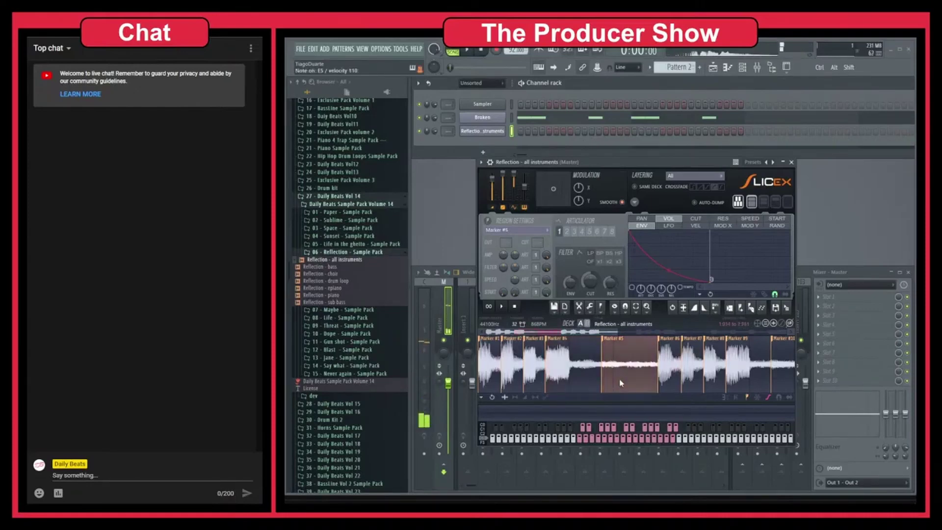
Open the Reflection channel's piano roll, place a Marker #5 note at the start of bar 1 and play it.
{"action": "scroll", "coordinate": [621, 382], "scroll_direction": "down", "scroll_amount": 1}
{"action": "scroll", "coordinate": [621, 383], "scroll_direction": "down", "scroll_amount": 3}
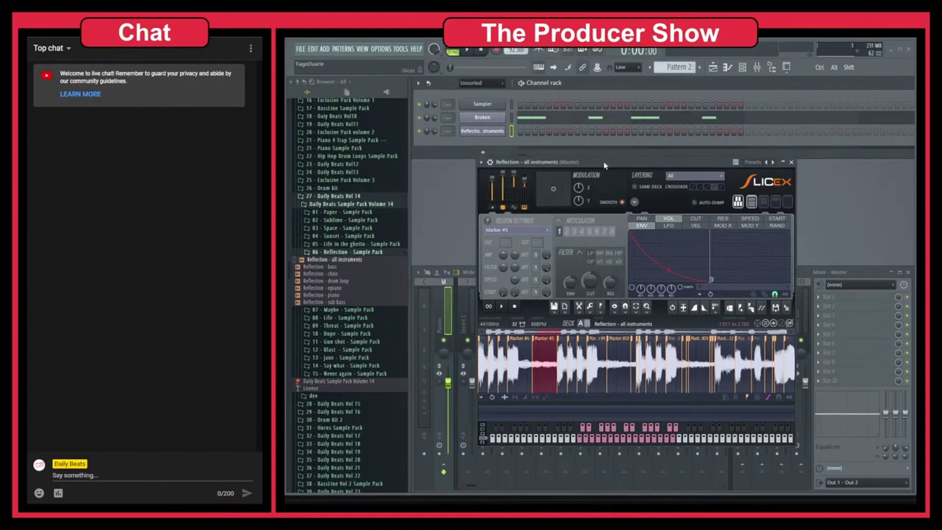
{"action": "left_click_drag", "start_coordinate": [605, 165], "coordinate": [590, 173]}
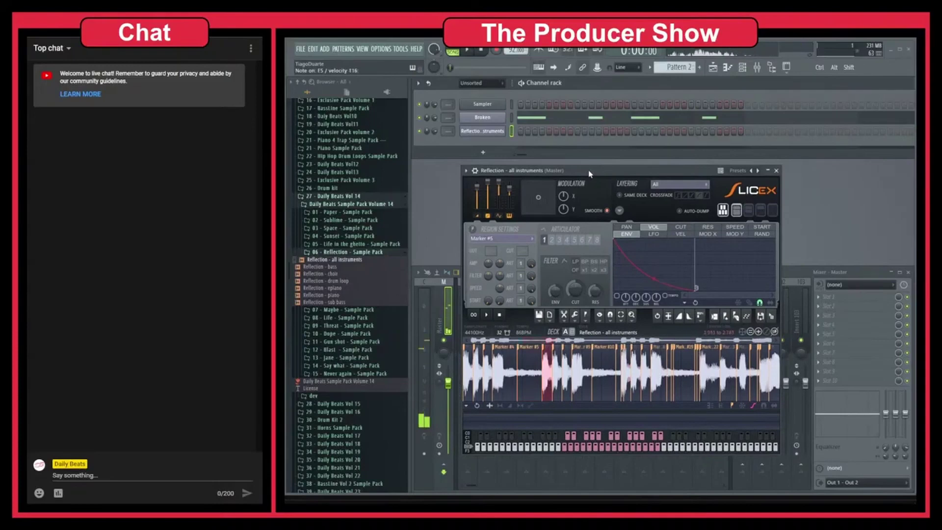
{"action": "right_click", "coordinate": [495, 132]}
{"action": "left_click", "coordinate": [505, 132]}
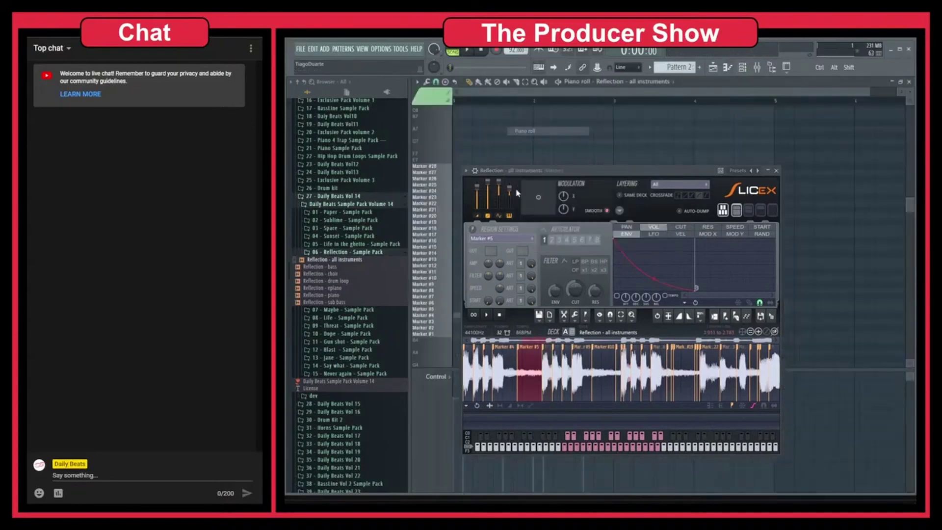
{"action": "scroll", "coordinate": [483, 155], "scroll_direction": "down", "scroll_amount": 3}
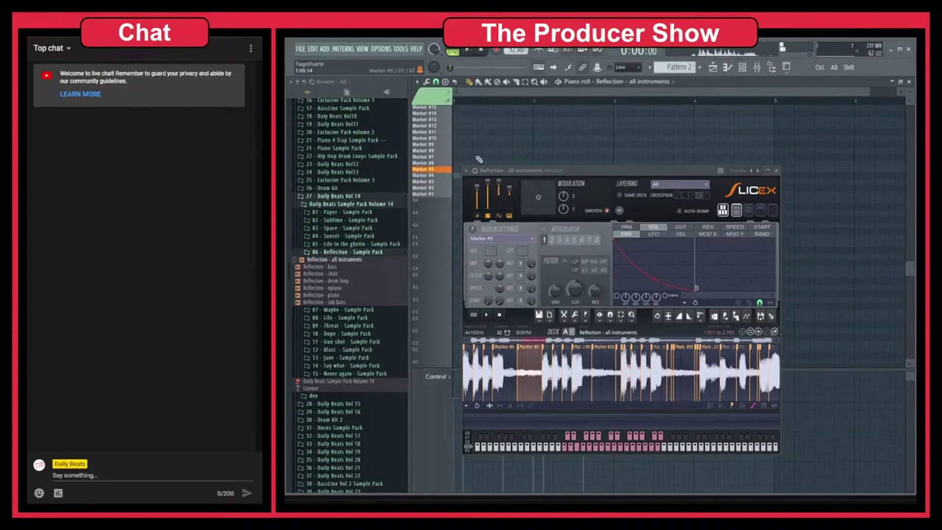
{"action": "left_click", "coordinate": [458, 123]}
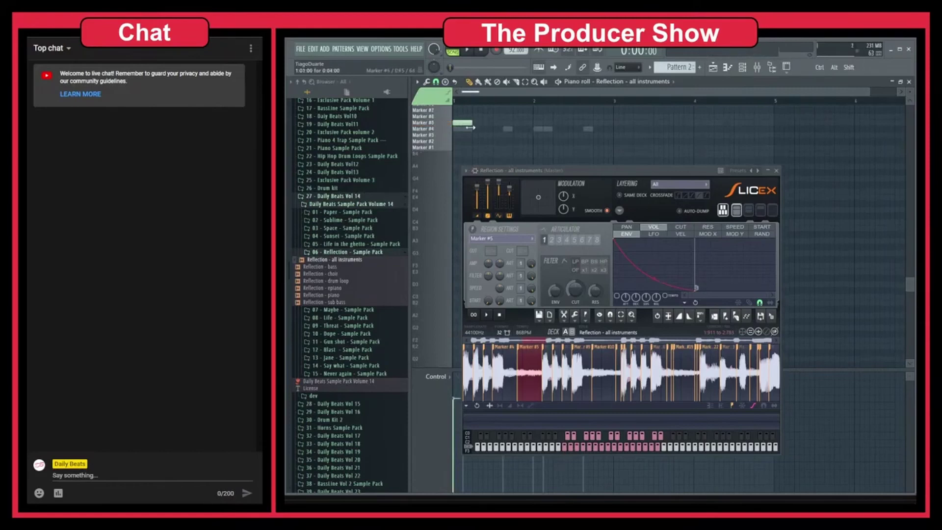
{"action": "key", "text": "space"}
{"action": "key", "text": "space"}
Audition the Marker #10 slice and fill the rest of bar 1 with alternating Marker #10 and Marker #5 notes.
{"action": "left_click", "coordinate": [599, 365]}
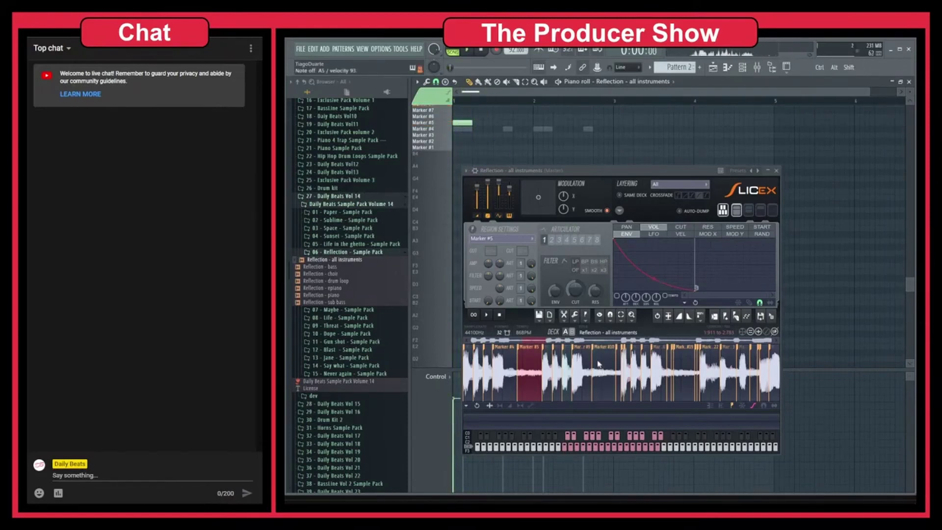
{"action": "scroll", "coordinate": [483, 134], "scroll_direction": "up", "scroll_amount": 3}
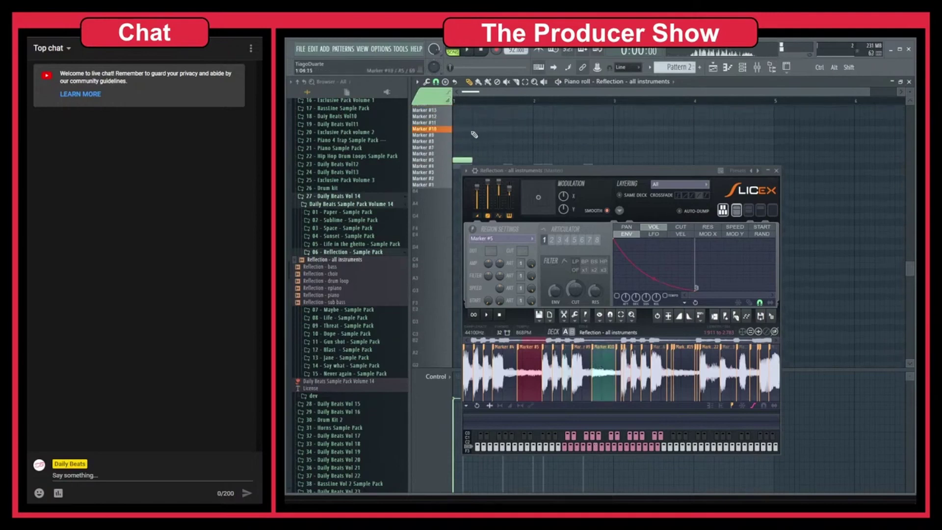
{"action": "left_click", "coordinate": [474, 130]}
{"action": "mouse_move", "coordinate": [511, 124]}
{"action": "left_mouse_down"}
{"action": "mouse_move", "coordinate": [454, 167]}
{"action": "mouse_move", "coordinate": [509, 154]}
{"action": "left_mouse_up"}
{"action": "right_click", "coordinate": [499, 155]}
{"action": "mouse_move", "coordinate": [502, 121]}
{"action": "left_mouse_down"}
{"action": "mouse_move", "coordinate": [454, 177]}
{"action": "mouse_move", "coordinate": [501, 161]}
{"action": "left_mouse_up"}
Select the bar 1 notes and duplicate them until the alternating pattern fills four bars.
{"action": "left_click_drag", "start_coordinate": [549, 114], "coordinate": [453, 175]}
{"action": "key", "text": "ctrl+b"}
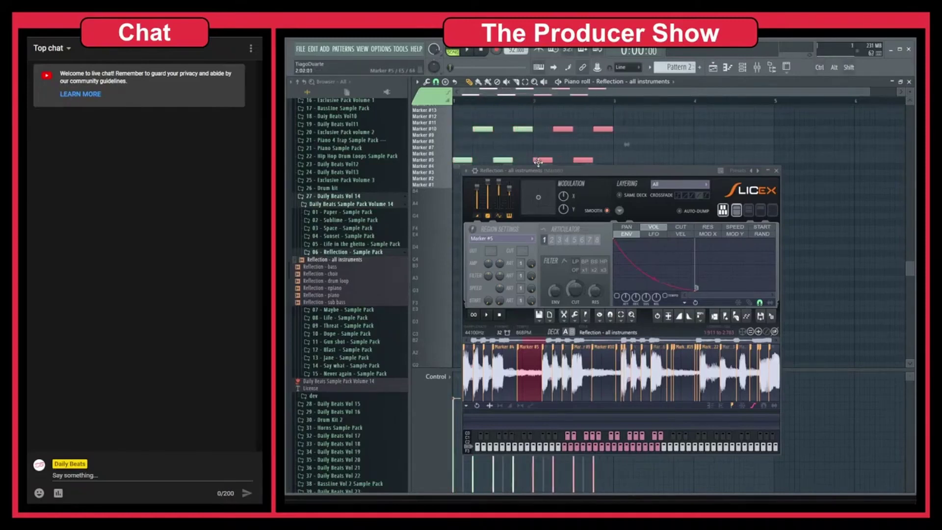
{"action": "key", "text": "ctrl+b"}
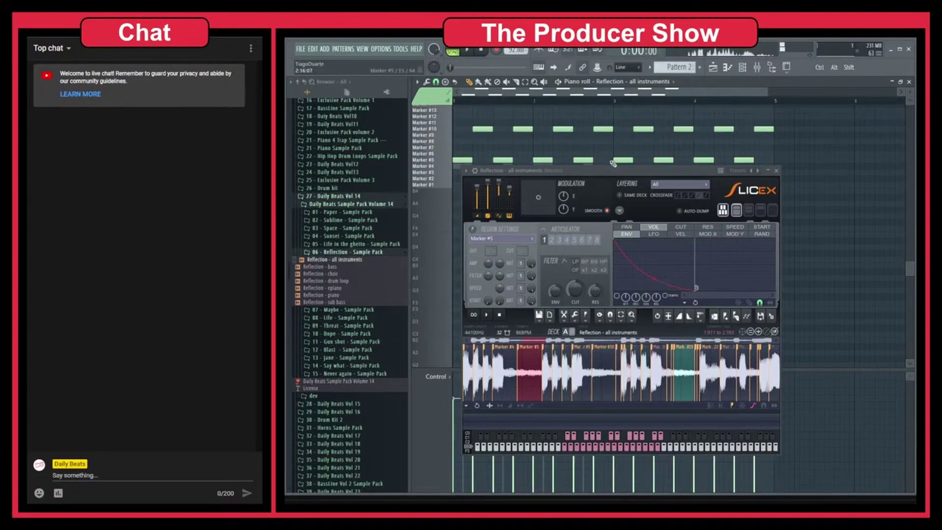
Move the last Marker #10 notes of bars 2 and 4 up to Marker #19, and close the Slicex window.
{"action": "scroll", "coordinate": [572, 146], "scroll_direction": "up", "scroll_amount": 3}
{"action": "scroll", "coordinate": [599, 135], "scroll_direction": "down", "scroll_amount": 1}
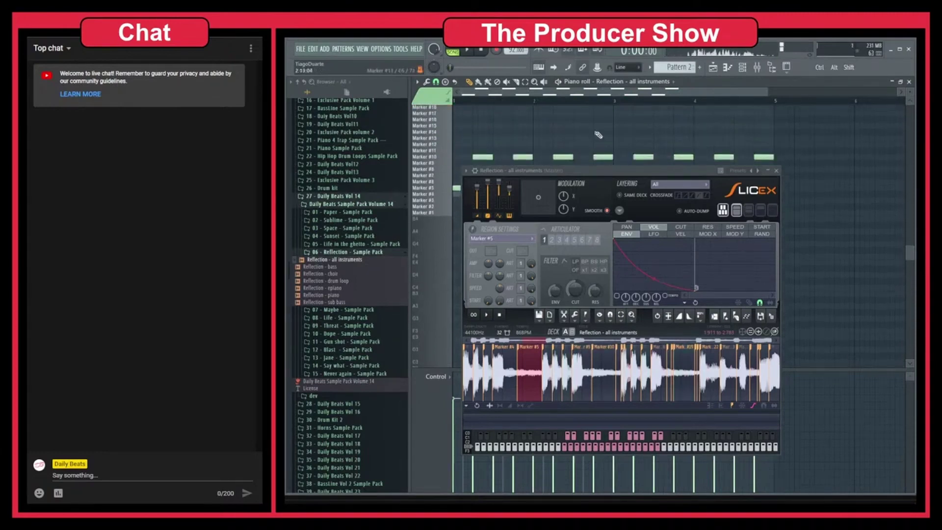
{"action": "scroll", "coordinate": [599, 134], "scroll_direction": "up", "scroll_amount": 1}
{"action": "left_click", "coordinate": [768, 170]}
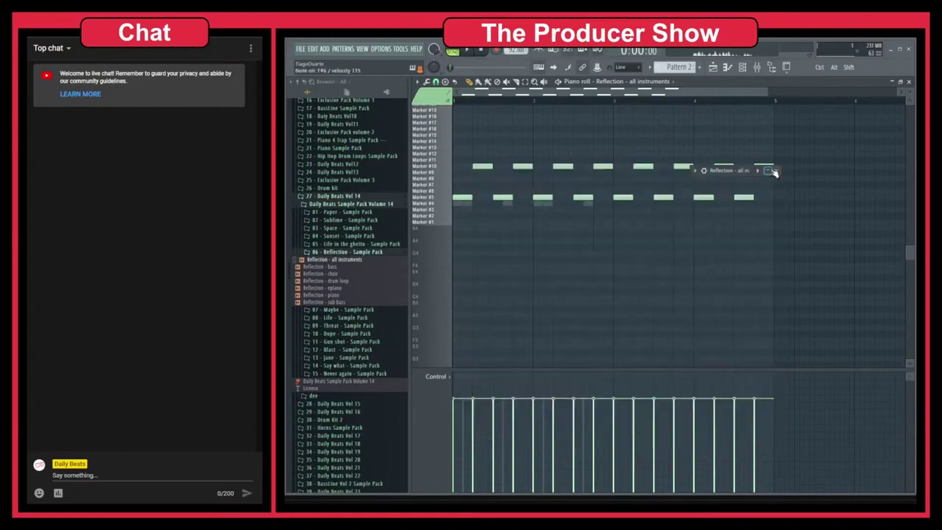
{"action": "scroll", "coordinate": [580, 194], "scroll_direction": "up", "scroll_amount": 1}
{"action": "left_click_drag", "start_coordinate": [606, 184], "coordinate": [606, 127]}
{"action": "scroll", "coordinate": [817, 160], "scroll_direction": "up", "scroll_amount": 1}
{"action": "scroll", "coordinate": [805, 182], "scroll_direction": "up", "scroll_amount": 5}
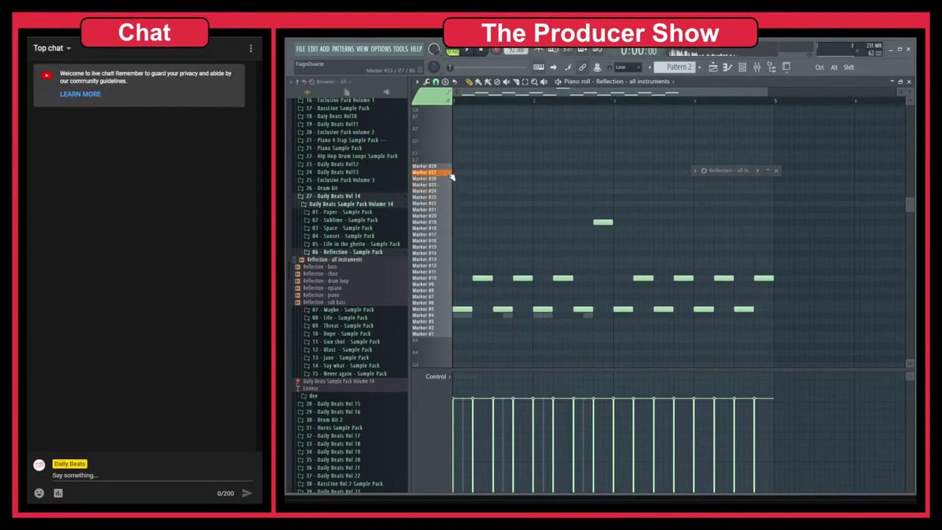
{"action": "left_click", "coordinate": [449, 204]}
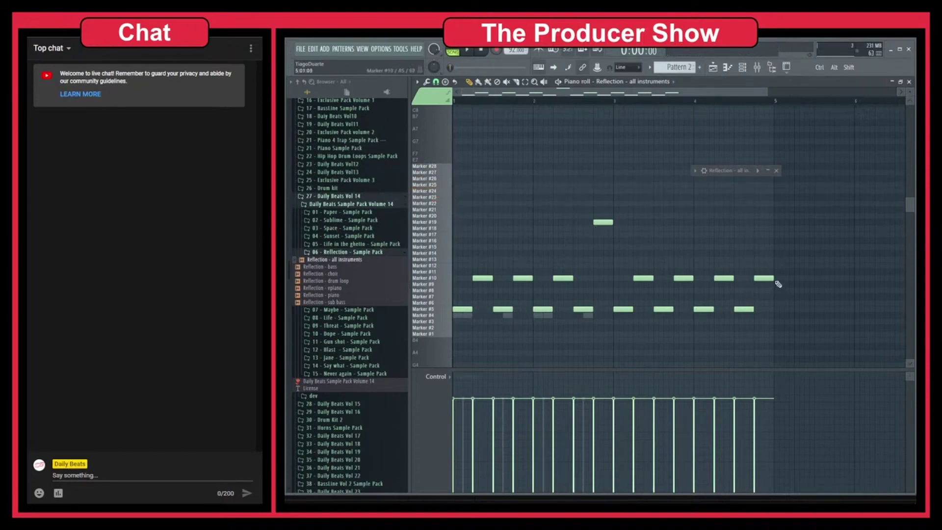
{"action": "left_click_drag", "start_coordinate": [773, 278], "coordinate": [772, 222]}
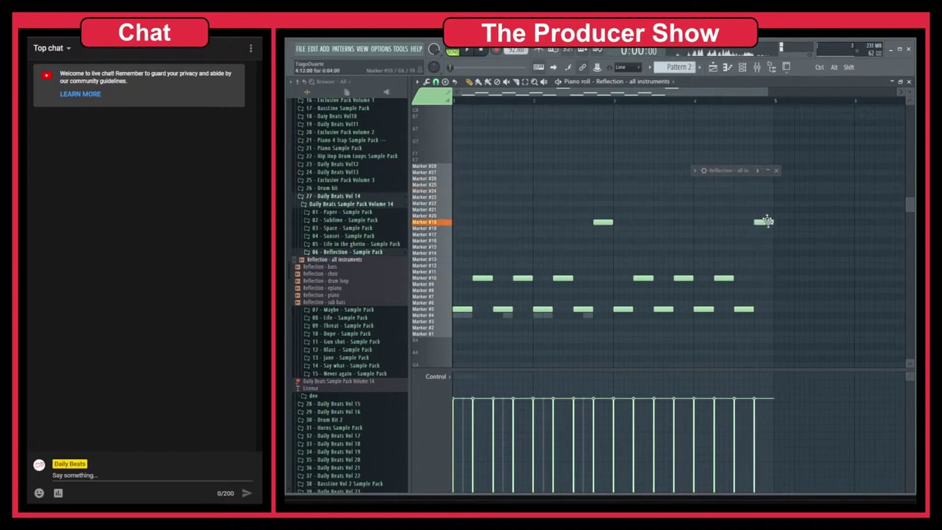
{"action": "left_click", "coordinate": [776, 170]}
Play the pattern, delete all notes in bars 3 and 4, and close the piano roll.
{"action": "key", "text": "space"}
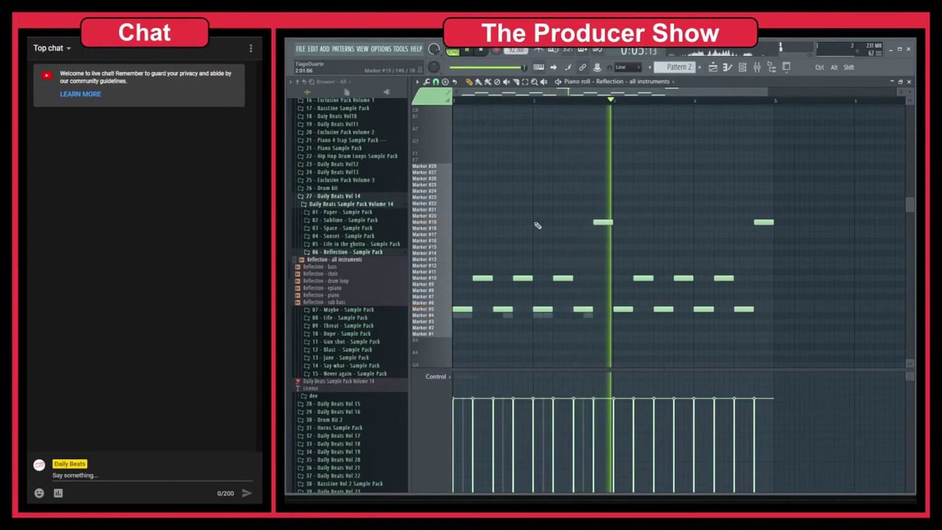
{"action": "left_click_drag", "start_coordinate": [795, 188], "coordinate": [620, 344]}
{"action": "key", "text": "Delete"}
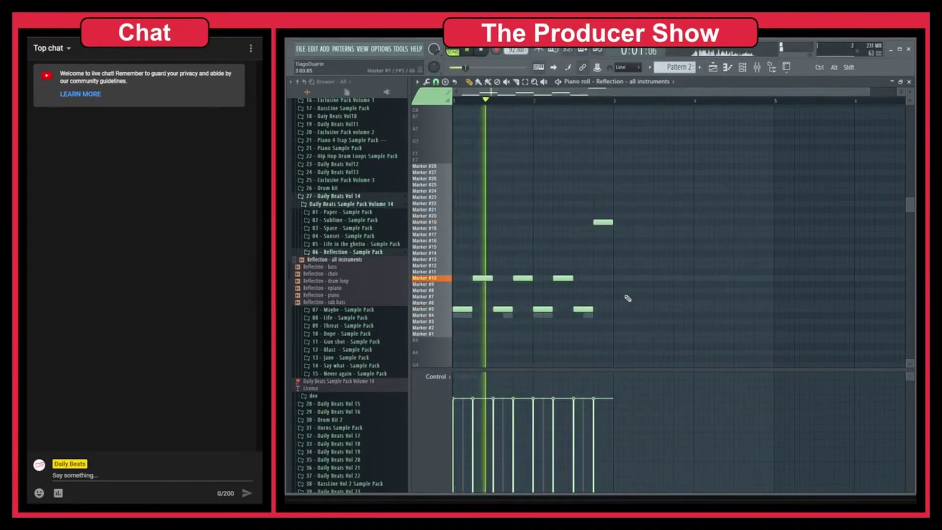
{"action": "key", "text": "space"}
{"action": "key", "text": "Escape"}
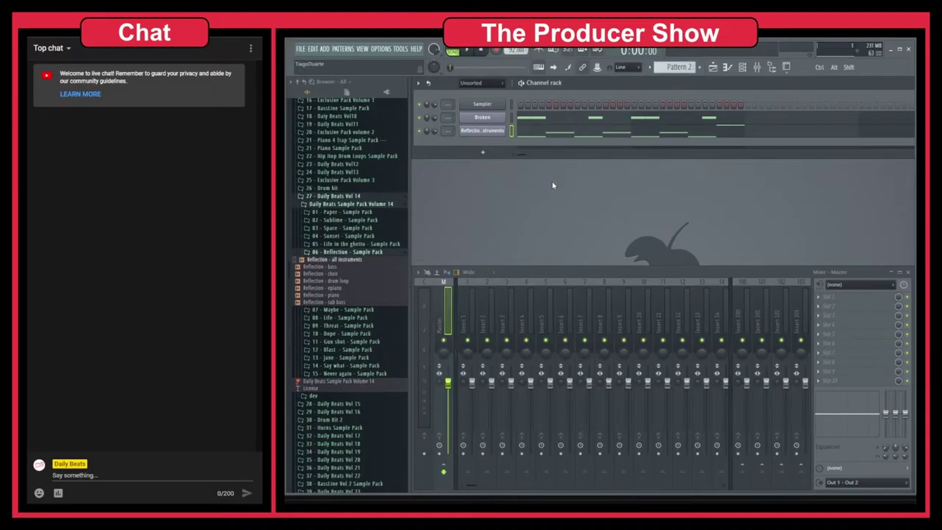
Add a 3x Osc instrument channel to the channel rack and play the pattern.
{"action": "left_click", "coordinate": [467, 153]}
{"action": "mouse_move", "coordinate": [495, 312]}
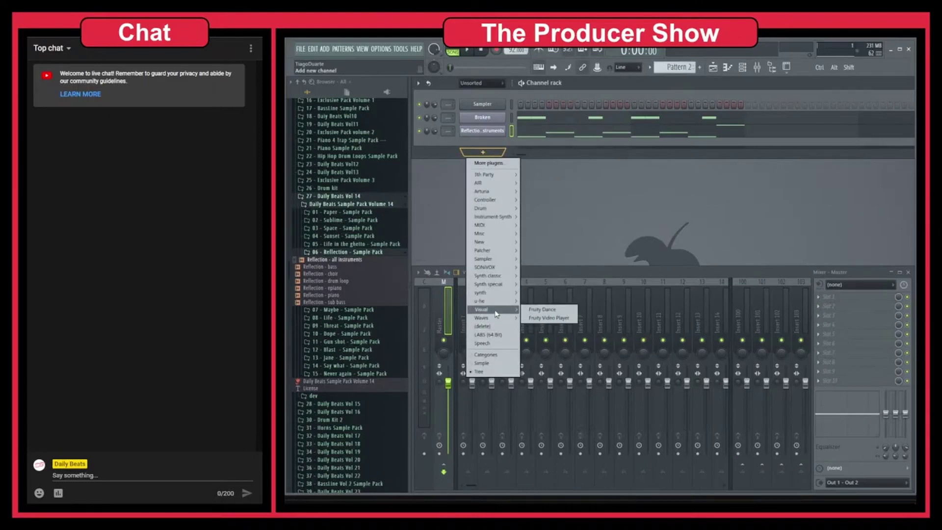
{"action": "mouse_move", "coordinate": [500, 277]}
{"action": "left_click", "coordinate": [552, 277]}
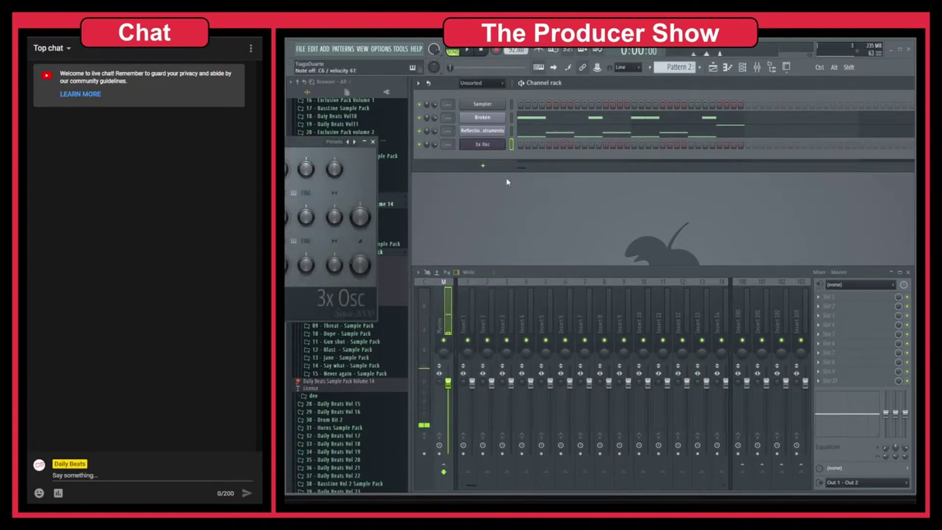
{"action": "key", "text": "space"}
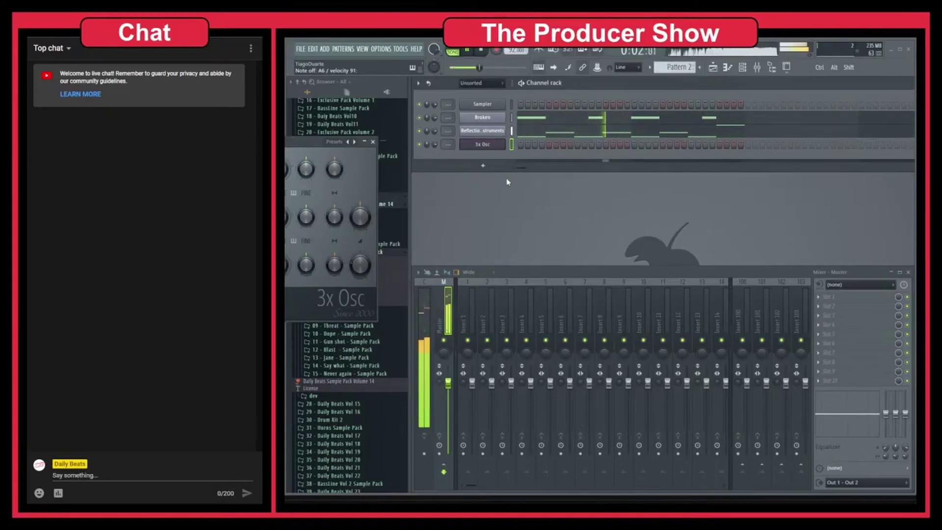
Open the 3x Osc channel's piano roll and set the scale highlighting root note to F#.
{"action": "right_click", "coordinate": [504, 143]}
{"action": "left_click", "coordinate": [518, 152]}
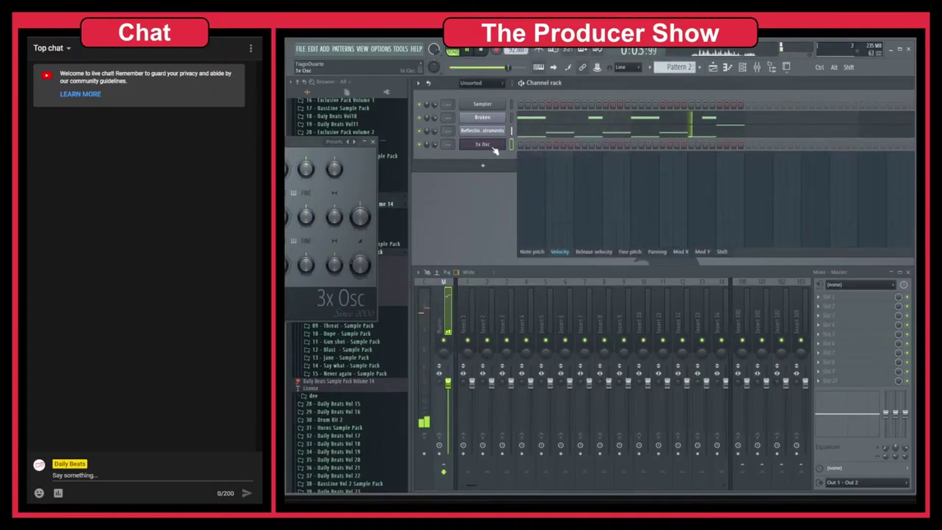
{"action": "right_click", "coordinate": [494, 147]}
{"action": "left_click", "coordinate": [514, 145]}
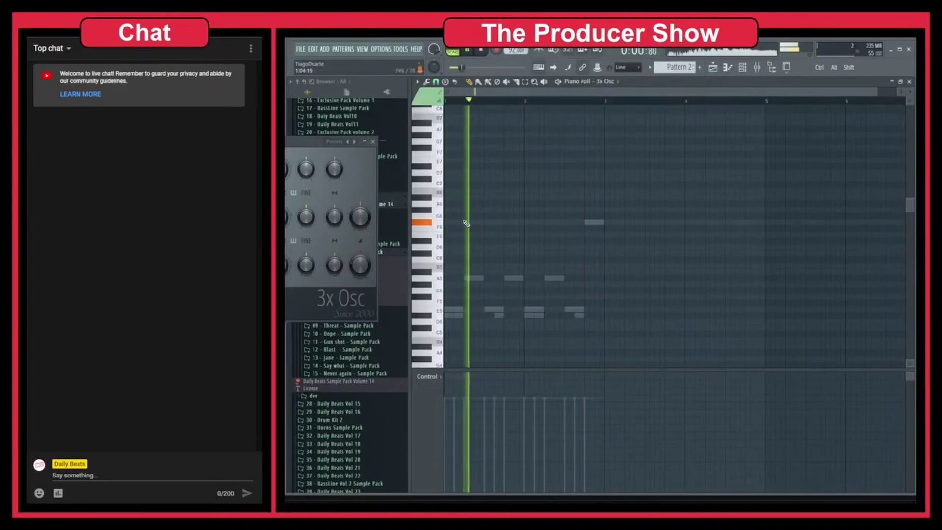
{"action": "left_click", "coordinate": [417, 81]}
{"action": "mouse_move", "coordinate": [438, 140]}
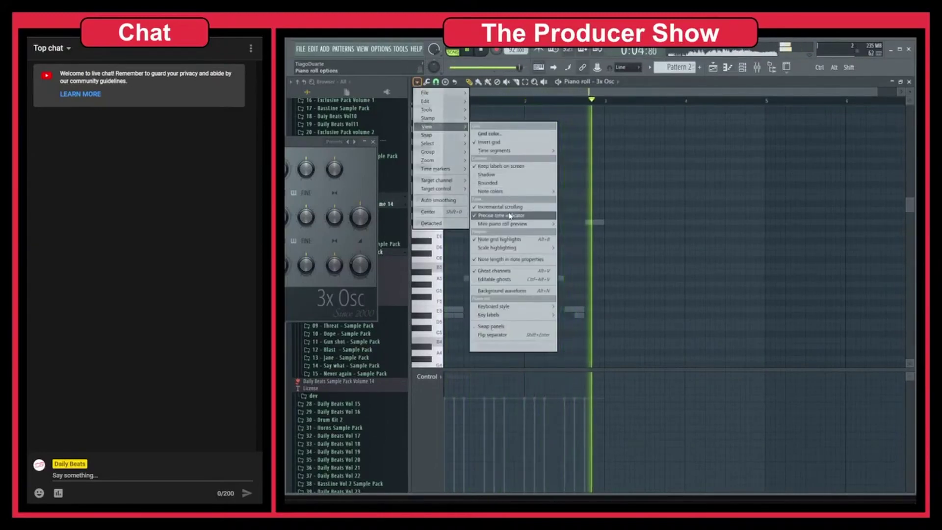
{"action": "mouse_move", "coordinate": [510, 248]}
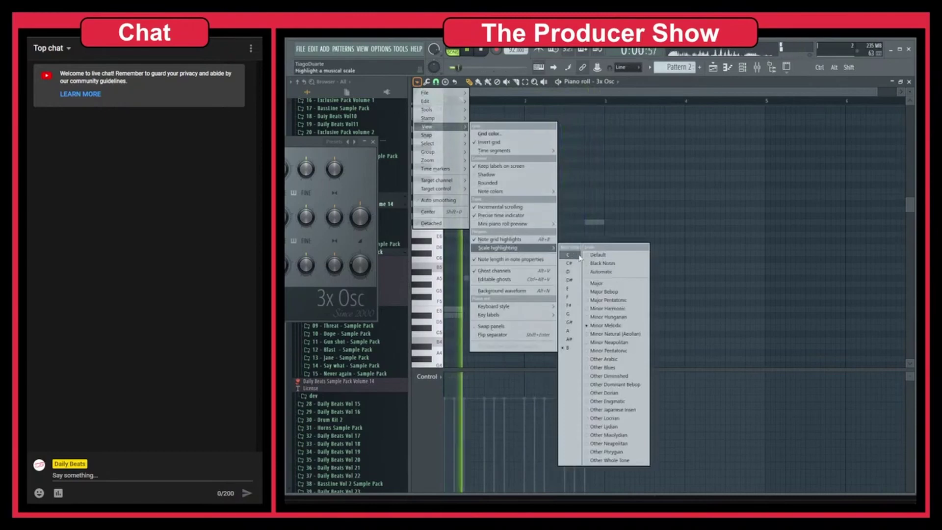
{"action": "left_click", "coordinate": [572, 306]}
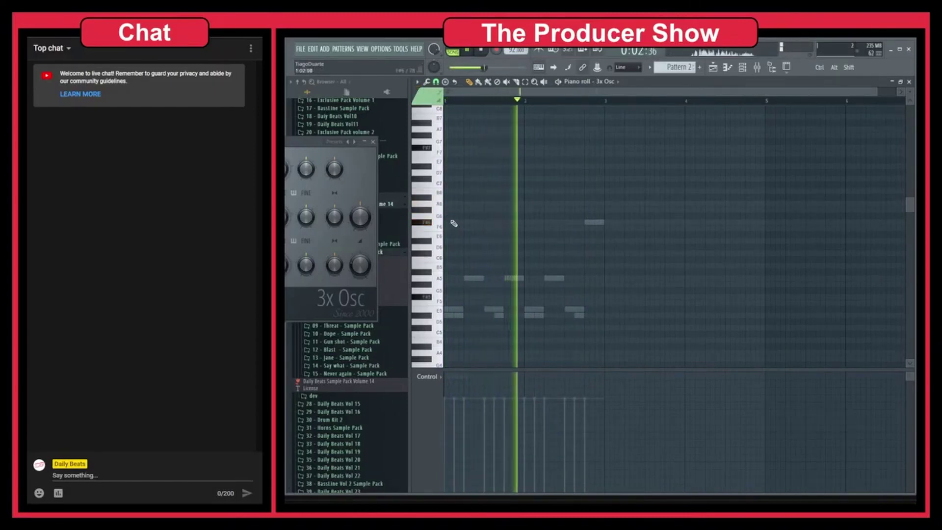
Draw six short ascending scale notes, F#6, G#6, A6, B6, C#7 and D#7, at even intervals from the start of bar 1.
{"action": "left_click", "coordinate": [448, 222]}
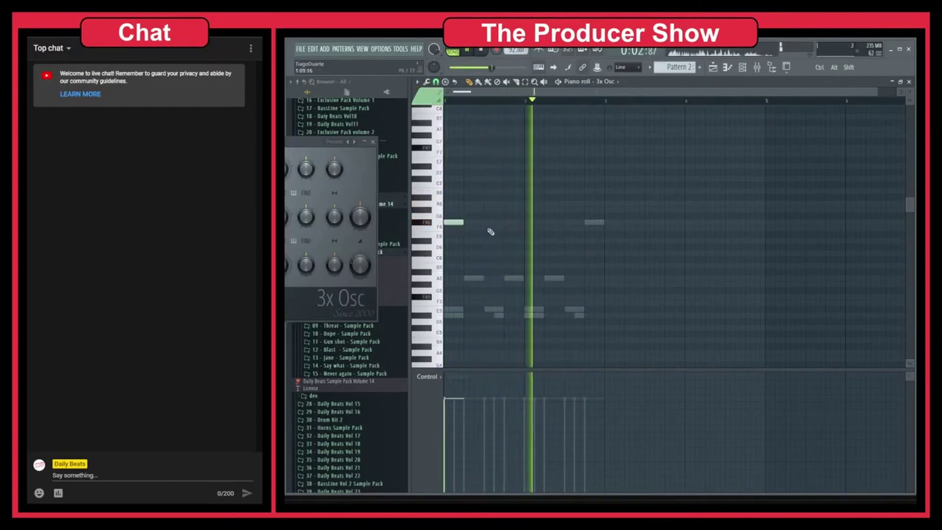
{"action": "left_click", "coordinate": [467, 210]}
{"action": "left_click", "coordinate": [488, 204]}
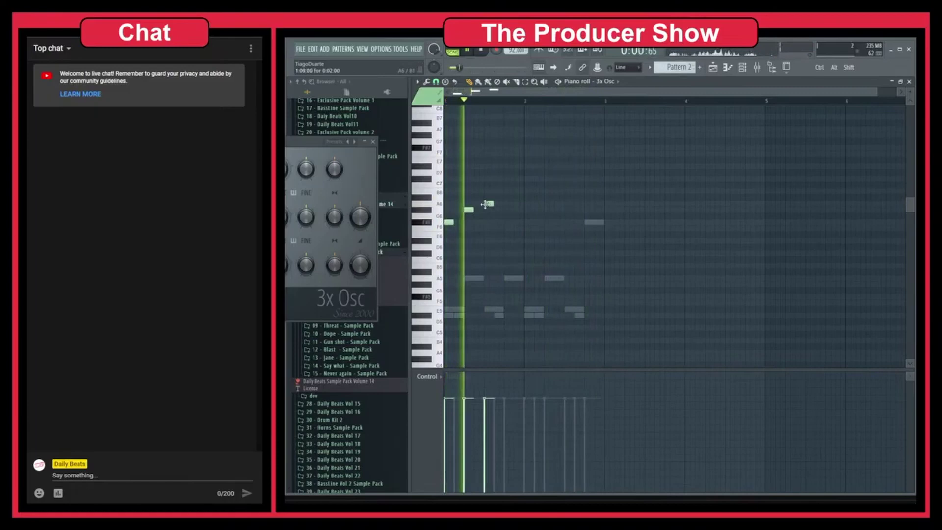
{"action": "left_click", "coordinate": [507, 191]}
{"action": "left_click", "coordinate": [528, 179]}
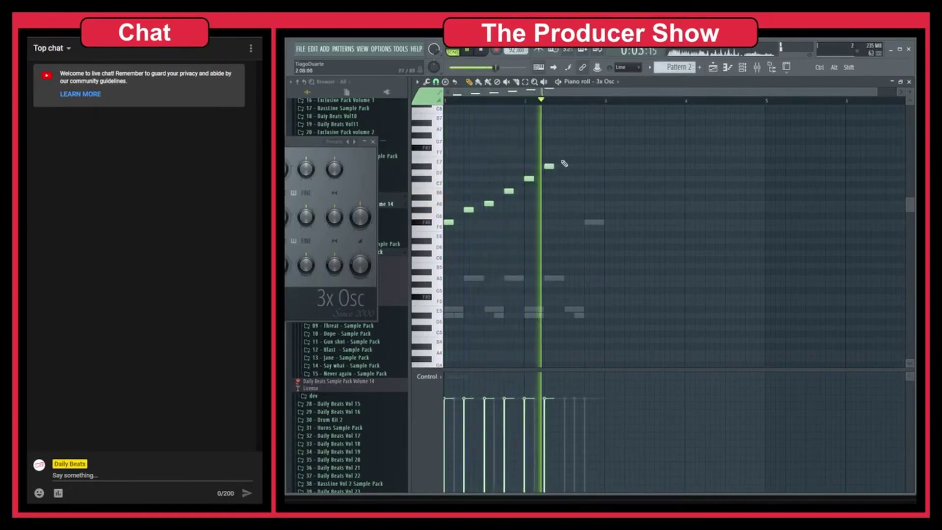
{"action": "left_click", "coordinate": [545, 166]}
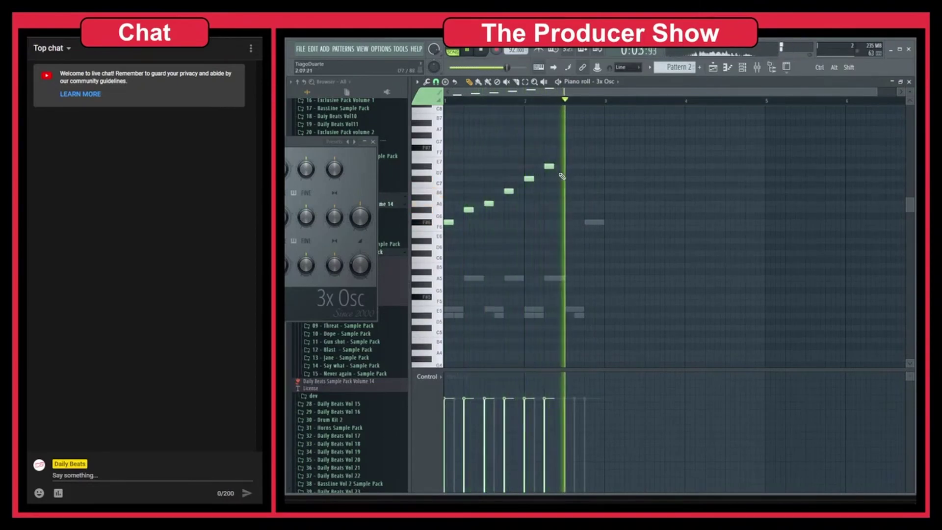
Move the last note to step 13 of bar 2, raise it to E7, and play the pattern to check it.
{"action": "left_click_drag", "start_coordinate": [544, 167], "coordinate": [585, 170]}
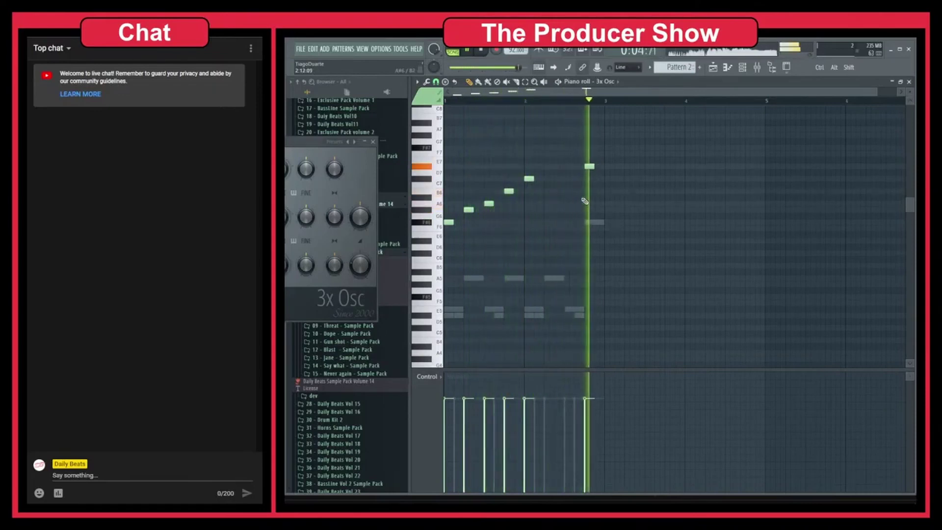
{"action": "key", "text": "space"}
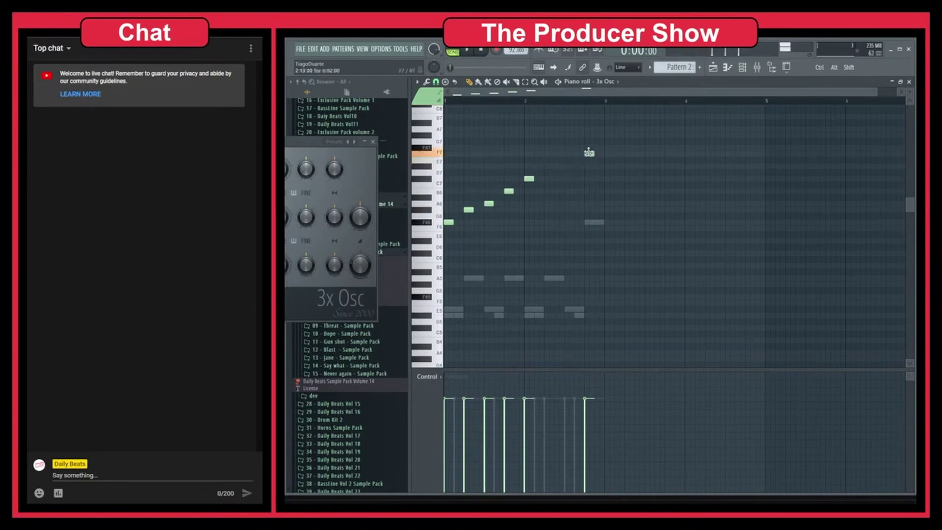
{"action": "key", "text": "space"}
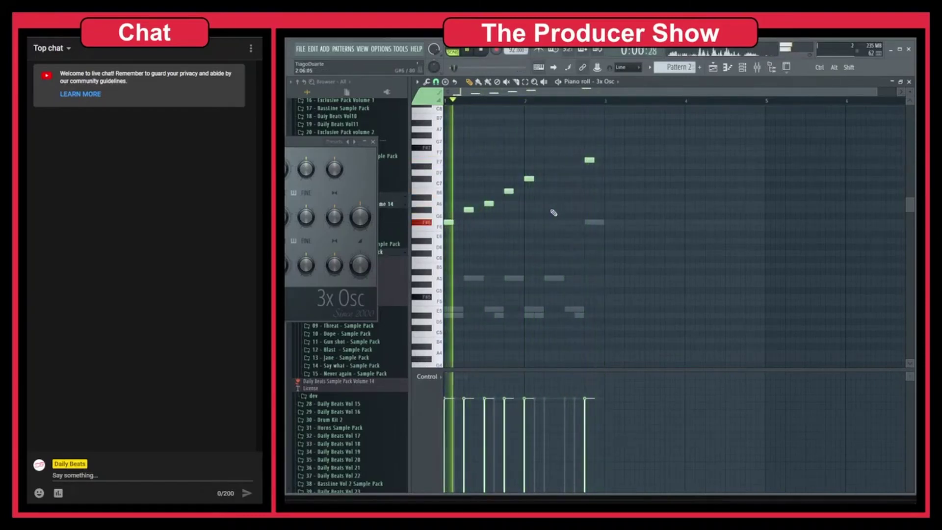
{"action": "left_click_drag", "start_coordinate": [597, 140], "coordinate": [581, 181]}
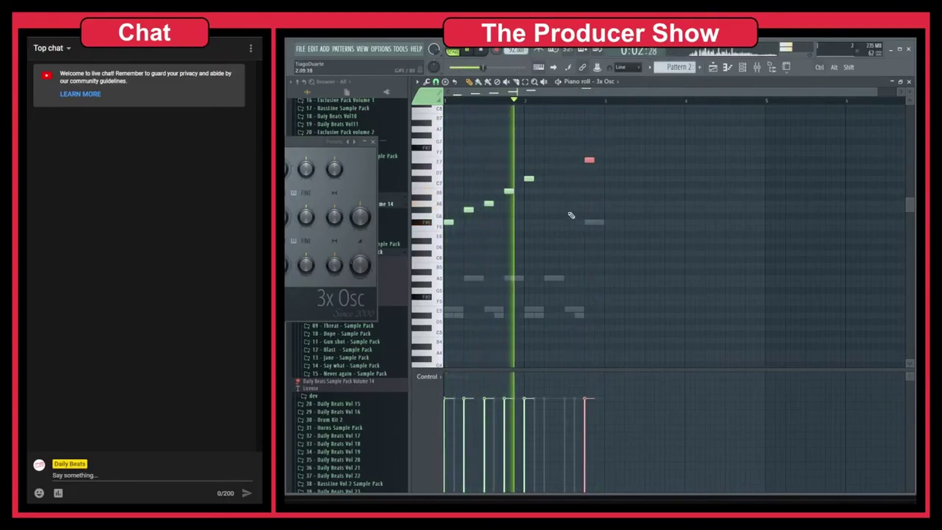
{"action": "left_click", "coordinate": [568, 213], "text": "ctrl"}
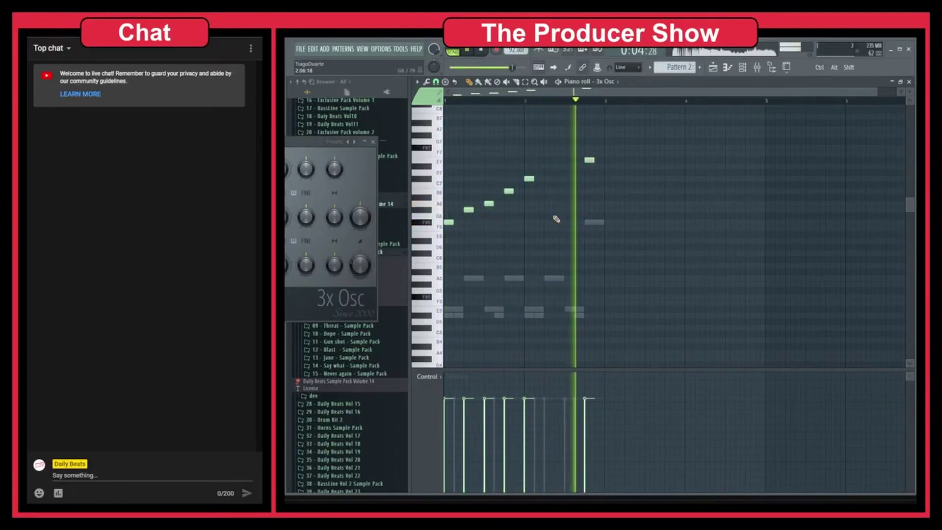
{"action": "key", "text": "space"}
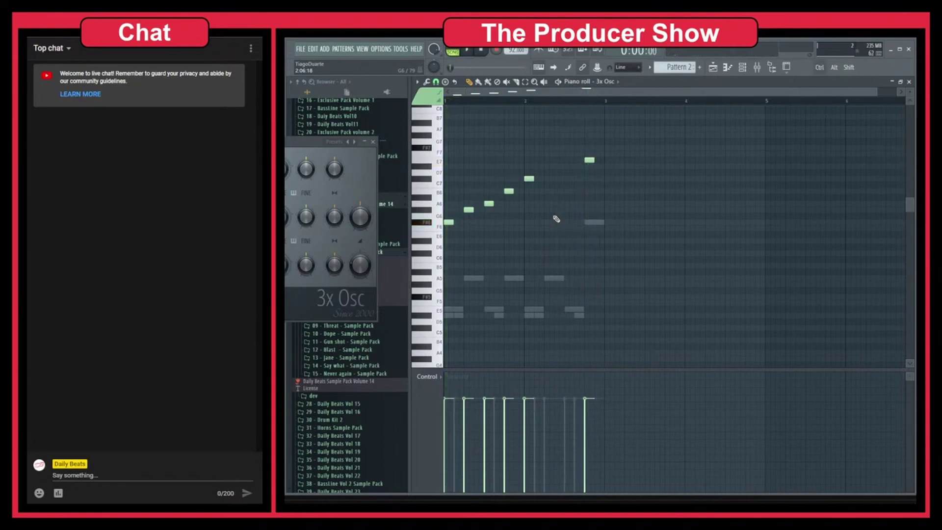
Lower all 3x Osc notes by two octaves so the melody starts on F#4, and play the pattern.
{"action": "key", "text": "ctrl+Down"}
{"action": "key", "text": "ctrl+Down"}
{"action": "scroll", "coordinate": [519, 216], "scroll_direction": "down", "scroll_amount": 3}
{"action": "key", "text": "space"}
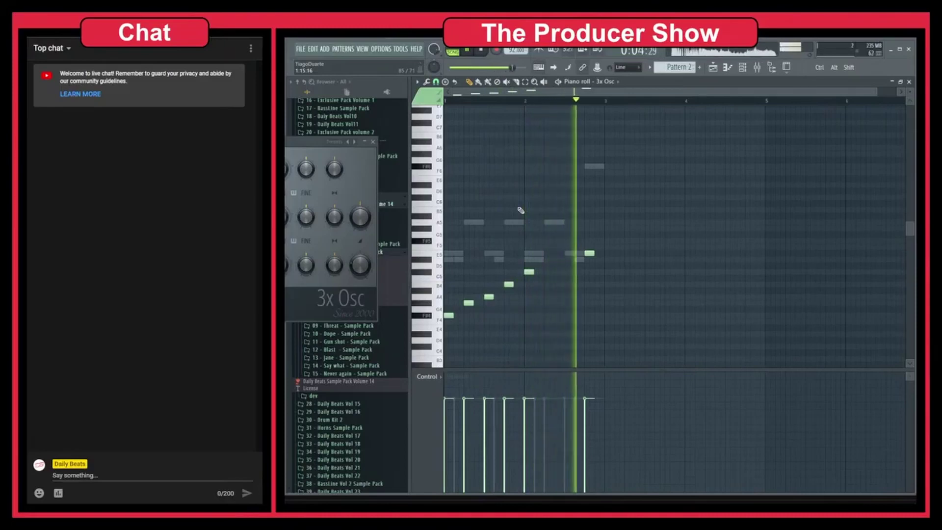
{"action": "scroll", "coordinate": [521, 231], "scroll_direction": "down", "scroll_amount": 3}
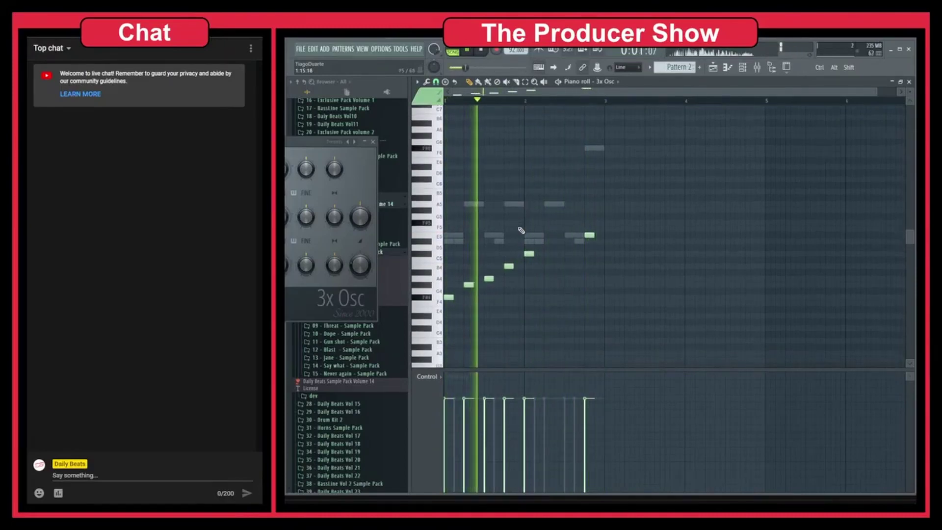
Lower the 3x Osc notes one more octave to start on F#3, play the pattern, and close the piano roll.
{"action": "key", "text": "ctrl+Down"}
{"action": "key", "text": "space"}
{"action": "key", "text": "space"}
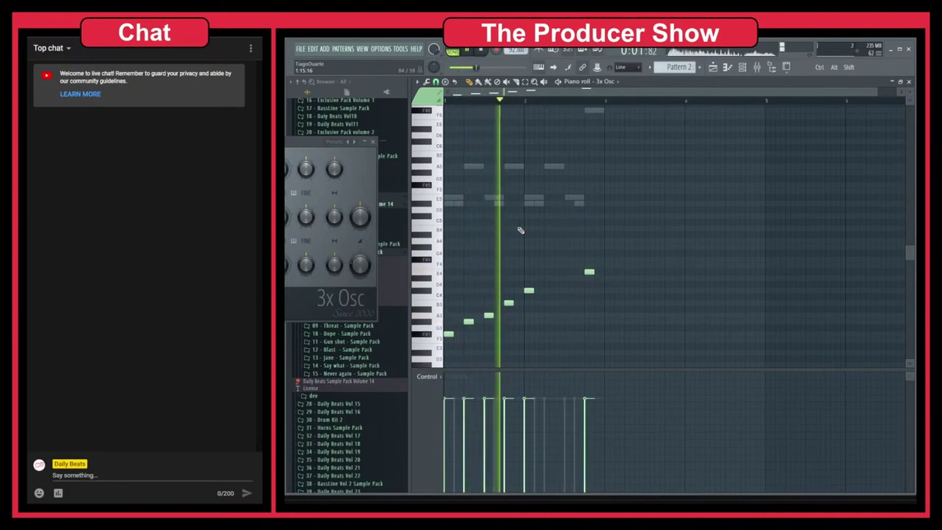
{"action": "key", "text": "space"}
{"action": "key", "text": "Escape"}
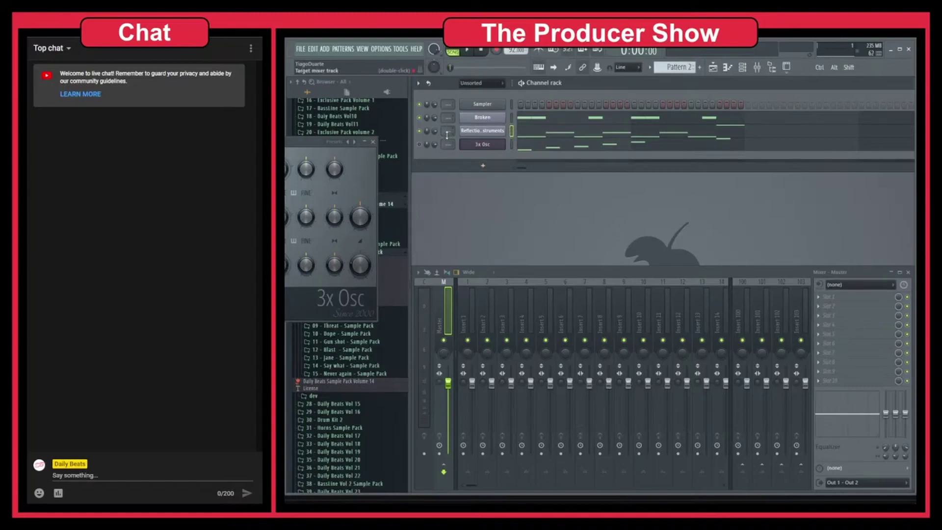
Route the Reflection instruments channel to mixer Insert 1 and load the Tuner effect in its first slot.
{"action": "scroll", "coordinate": [447, 134], "scroll_direction": "up", "scroll_amount": 2}
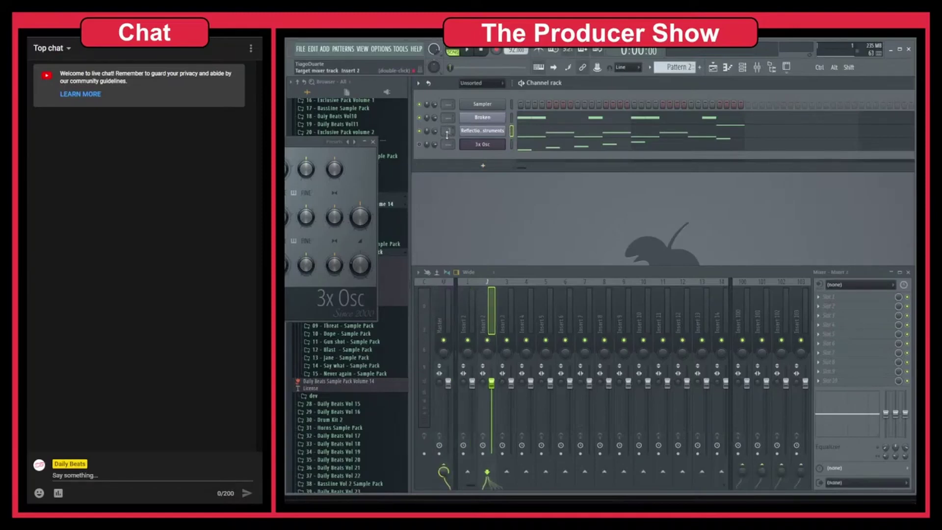
{"action": "scroll", "coordinate": [447, 135], "scroll_direction": "down", "scroll_amount": 1}
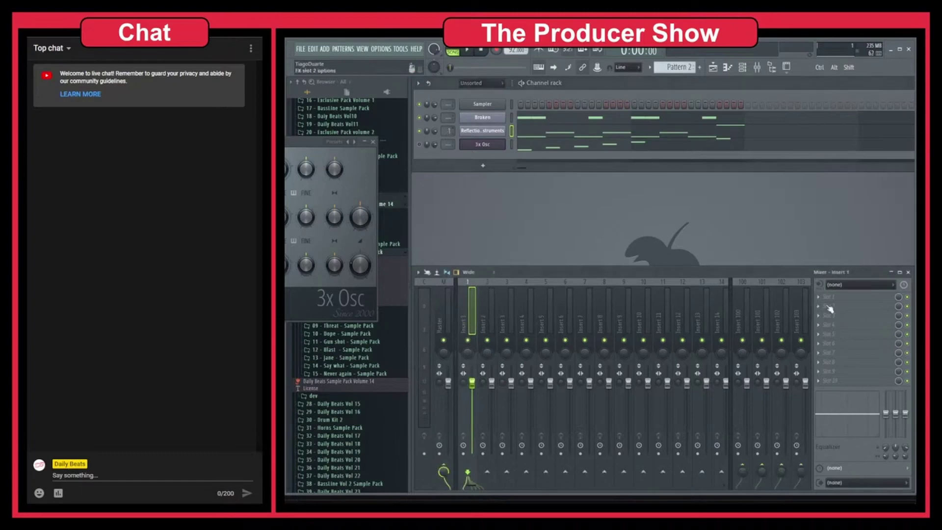
{"action": "left_click", "coordinate": [845, 305]}
{"action": "mouse_move", "coordinate": [807, 405]}
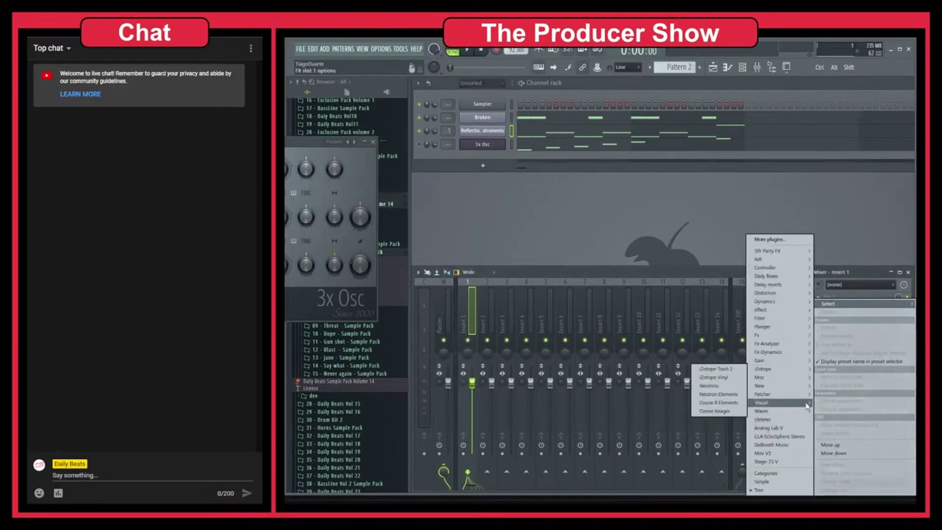
{"action": "mouse_move", "coordinate": [786, 387]}
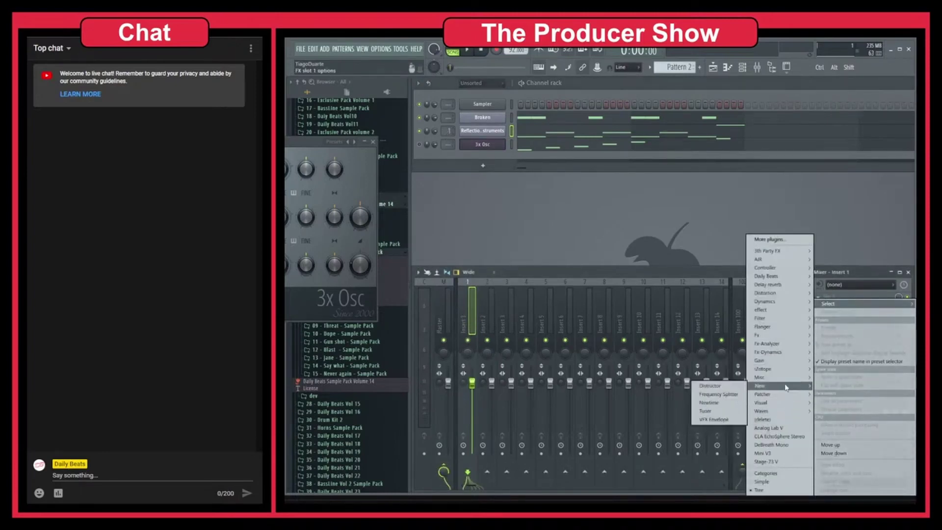
{"action": "left_click", "coordinate": [705, 411]}
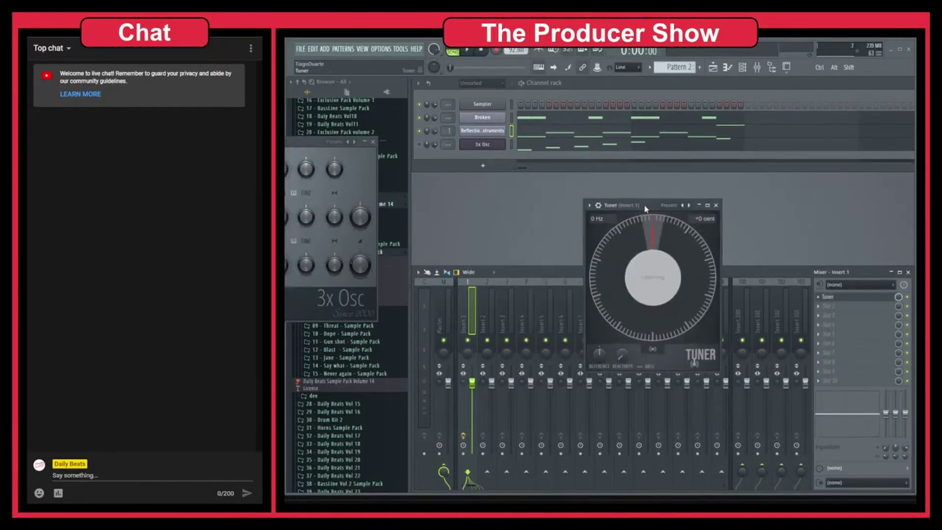
Play the pattern through the Tuner to detect the Reflection loop's notes, raising the Tuner's Reactivity.
{"action": "left_click", "coordinate": [483, 136]}
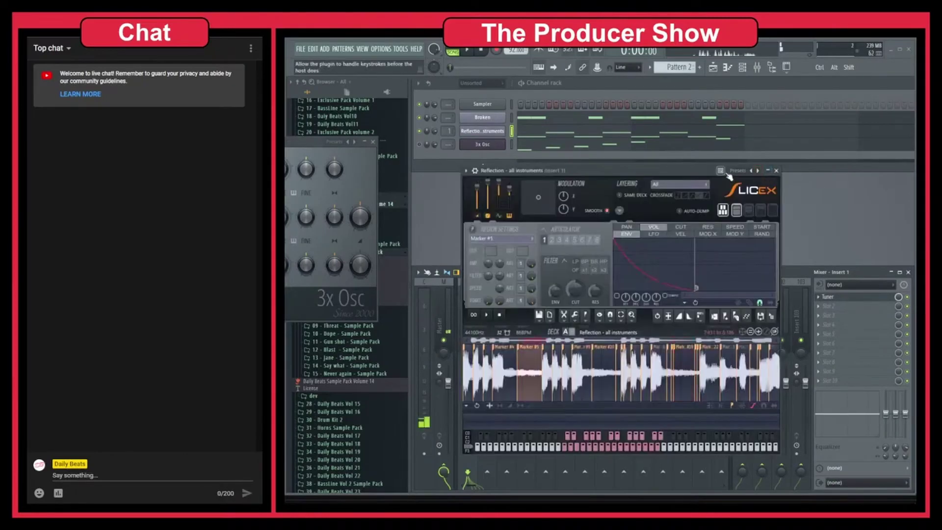
{"action": "left_click", "coordinate": [777, 170]}
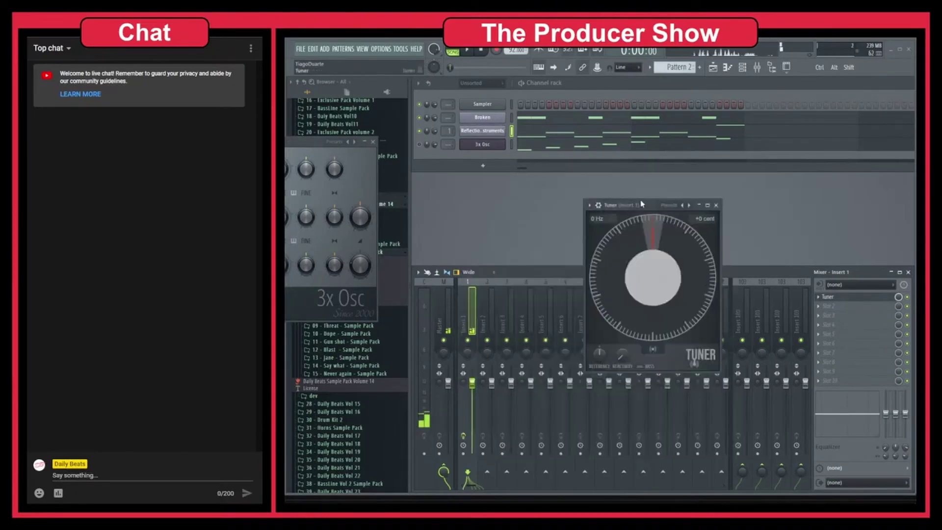
{"action": "left_click_drag", "start_coordinate": [641, 204], "coordinate": [576, 186]}
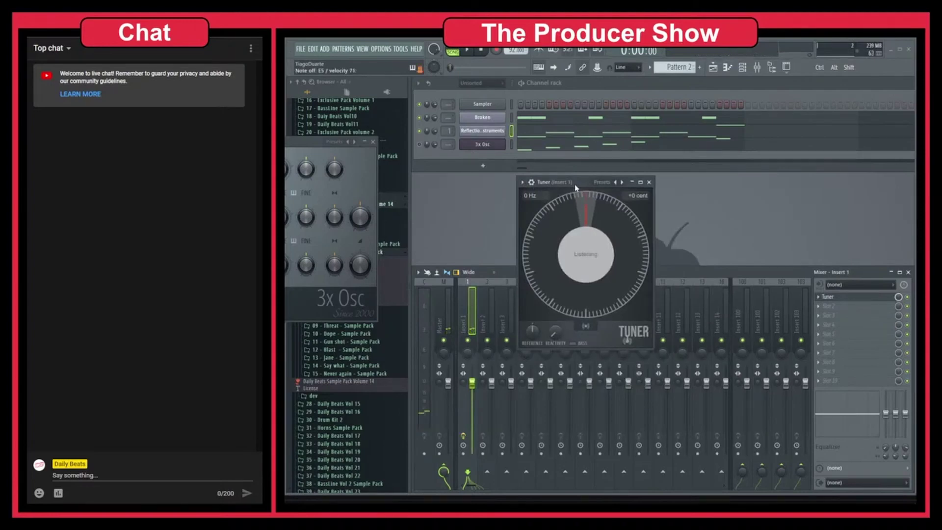
{"action": "left_click", "coordinate": [469, 50]}
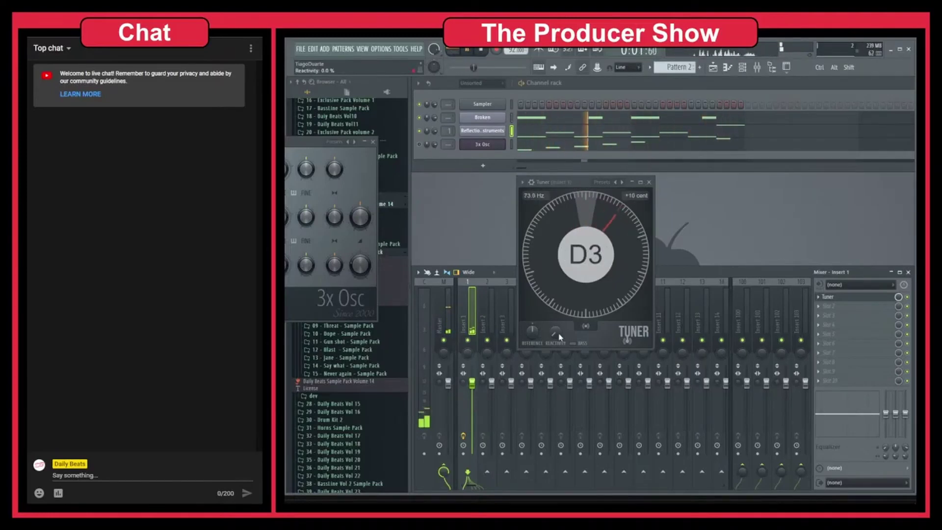
{"action": "left_click_drag", "start_coordinate": [559, 334], "coordinate": [559, 316]}
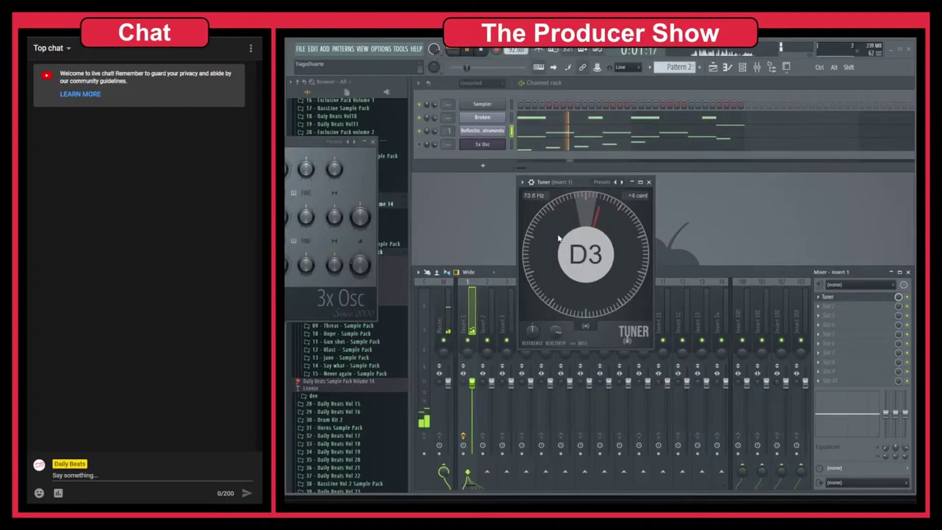
{"action": "key", "text": "space"}
Open the 3x Osc piano roll, move the Tuner clear of the notes, and play the pattern to compare pitches.
{"action": "left_click", "coordinate": [555, 152]}
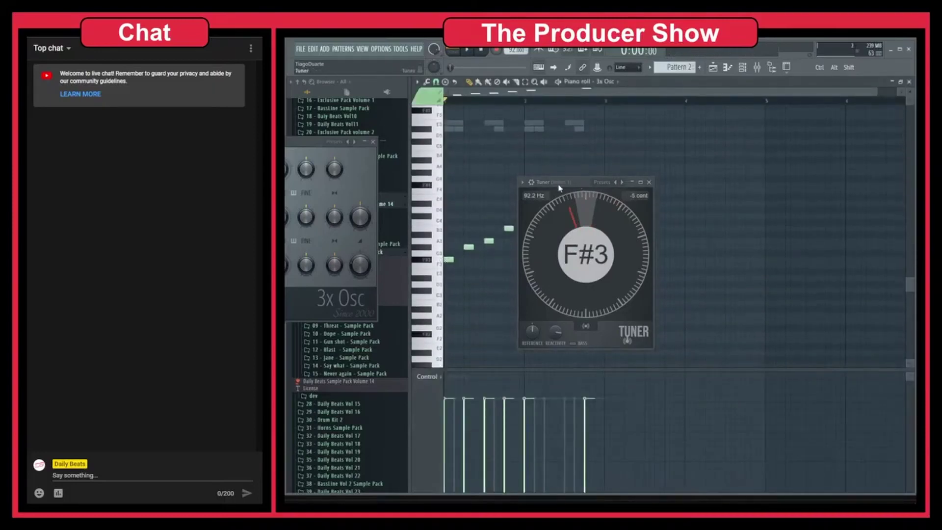
{"action": "left_click_drag", "start_coordinate": [559, 187], "coordinate": [736, 237]}
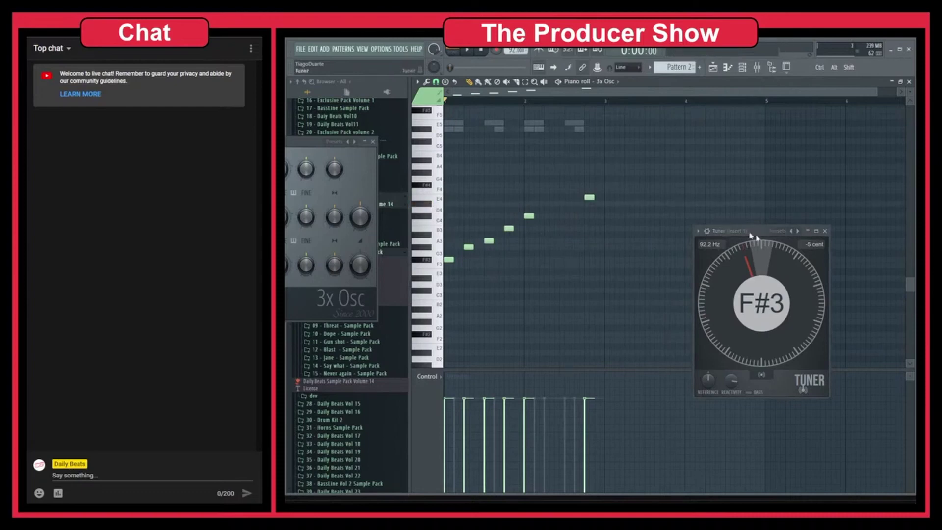
{"action": "left_click_drag", "start_coordinate": [755, 236], "coordinate": [743, 229]}
{"action": "key", "text": "space"}
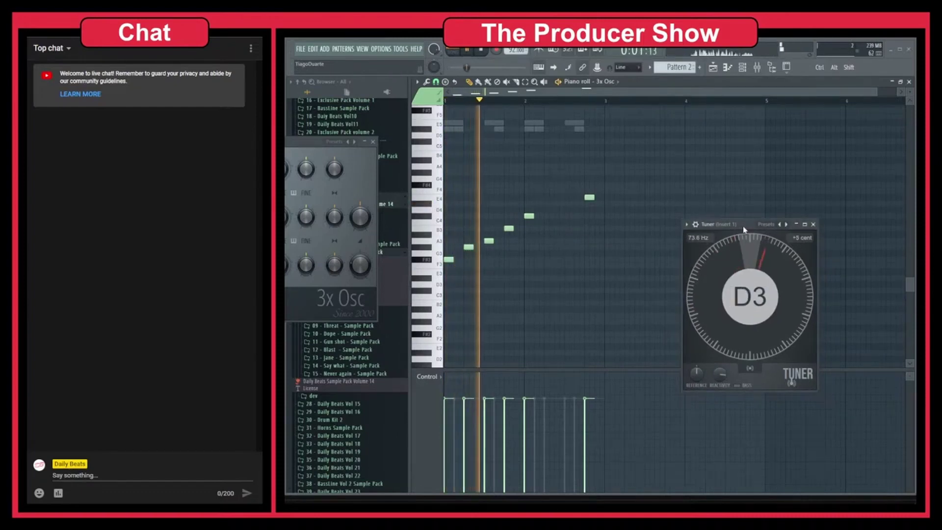
Delete all 3x Osc notes except the opening F#3 and add a D4 note on beat 2.
{"action": "right_click", "coordinate": [488, 240]}
{"action": "right_click", "coordinate": [509, 229]}
{"action": "right_click", "coordinate": [529, 216]}
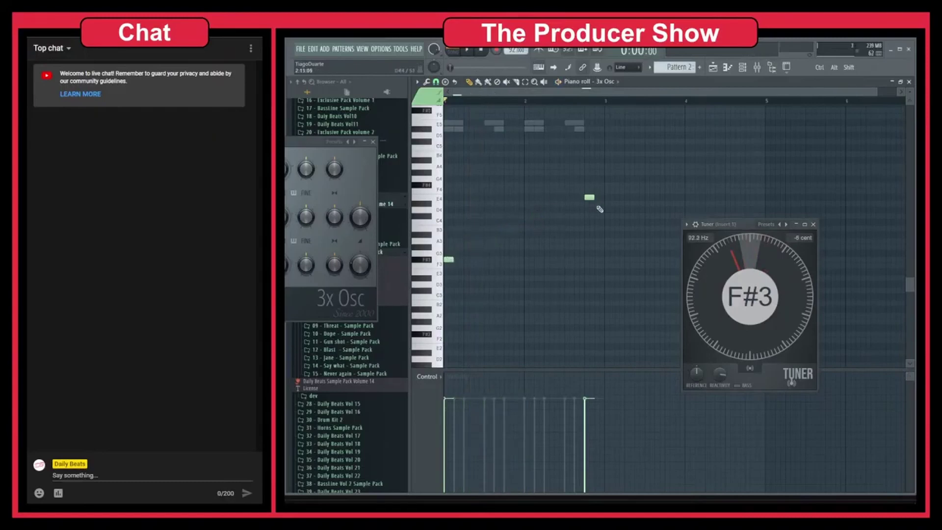
{"action": "left_click", "coordinate": [467, 210]}
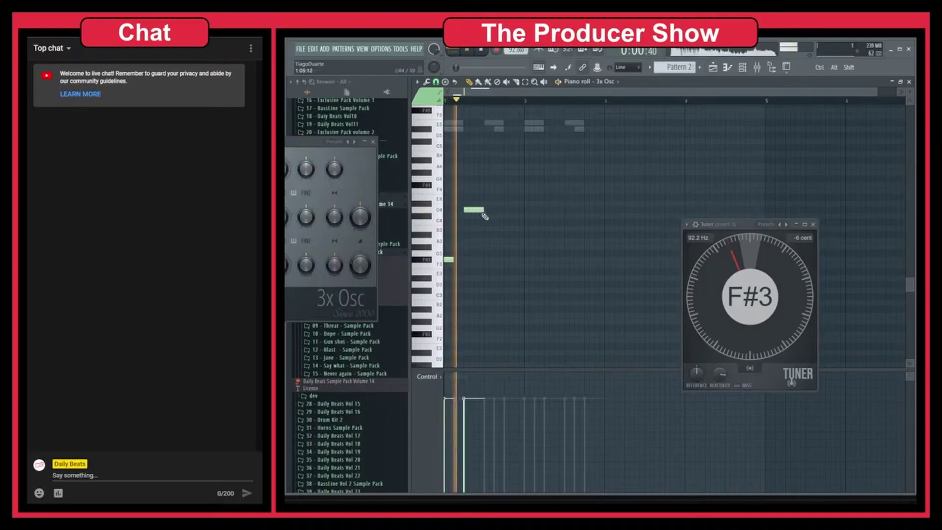
Raise both 3x Osc notes two octaves to F#5 and D6, and play the pattern.
{"action": "key", "text": "F7"}
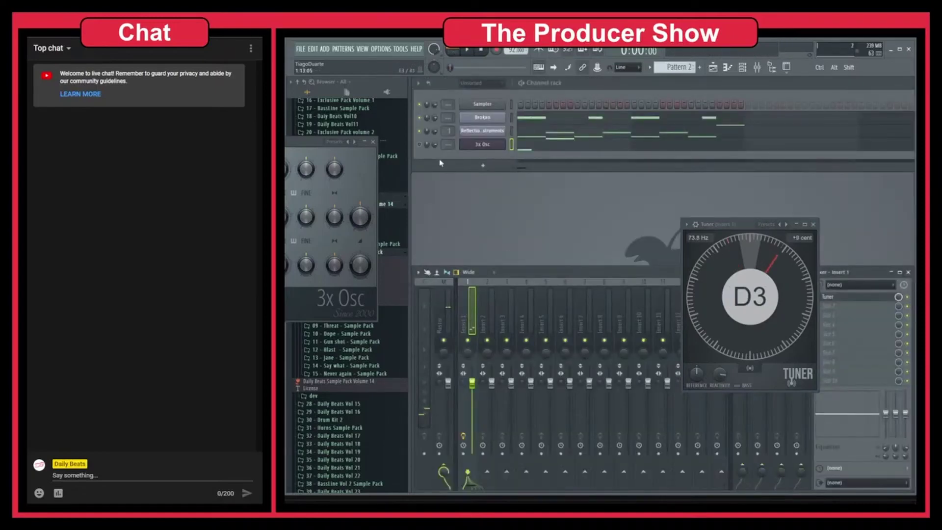
{"action": "key", "text": "F7"}
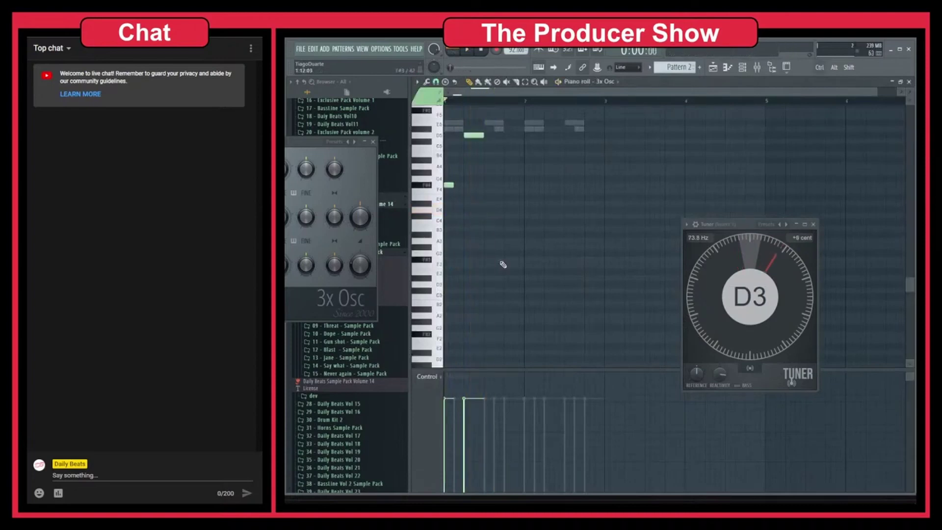
{"action": "scroll", "coordinate": [503, 264], "scroll_direction": "up", "scroll_amount": 5}
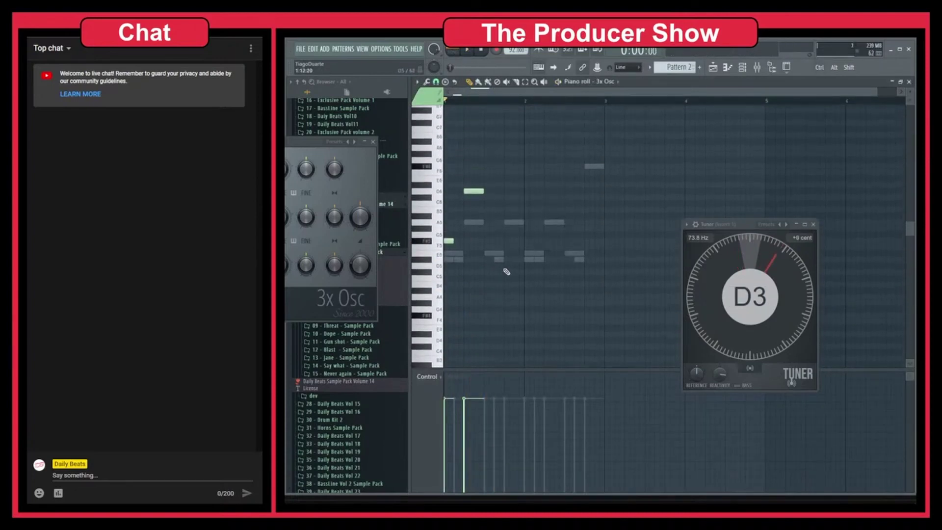
{"action": "key", "text": "space"}
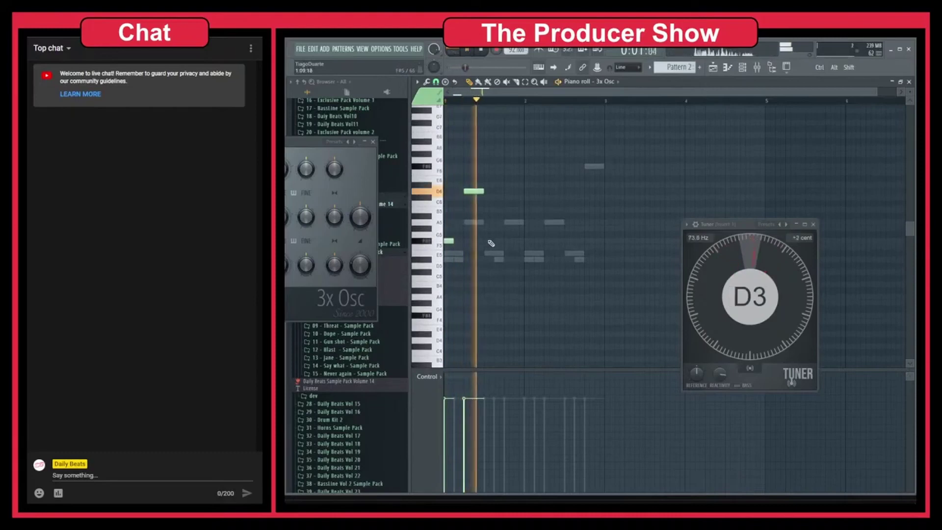
{"action": "key", "text": "space"}
Shorten the D6 note to half a beat, copy the two-note phrase to beats 3 and 4, and play the pattern.
{"action": "left_click_drag", "start_coordinate": [481, 192], "coordinate": [486, 237]}
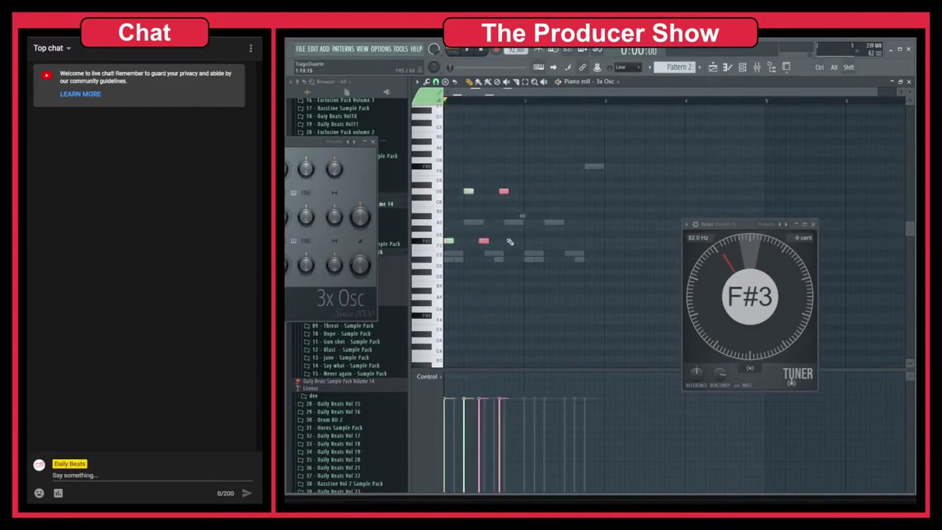
{"action": "left_click", "coordinate": [564, 246]}
{"action": "key", "text": "space"}
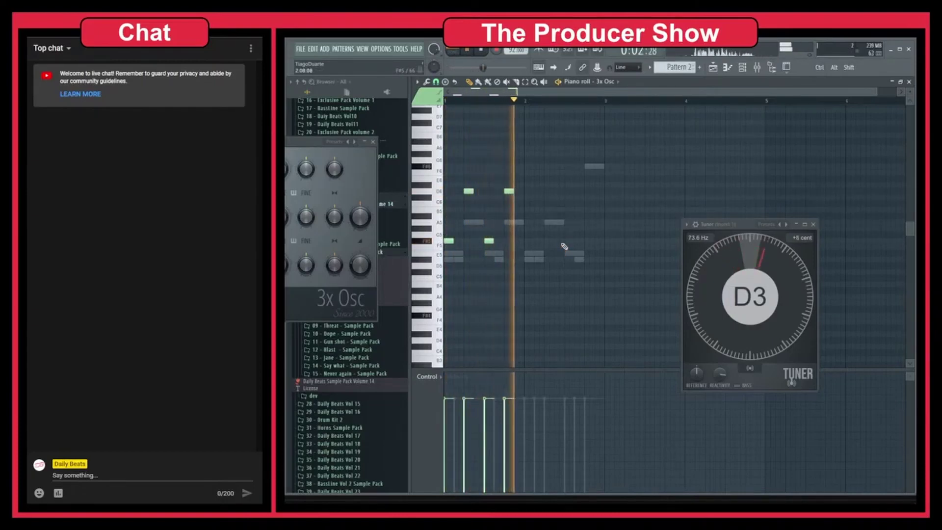
{"action": "key", "text": "space"}
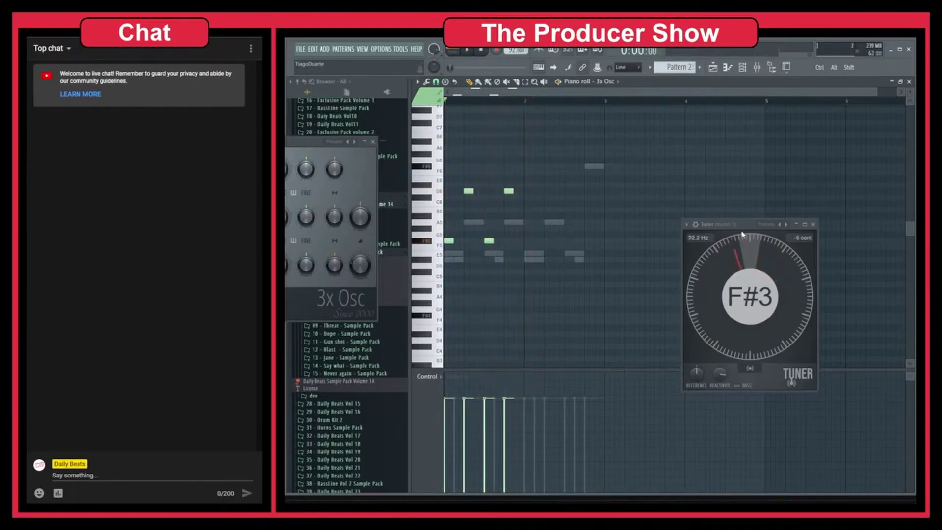
Close the 3x Osc, Tuner and piano roll windows, collapse the browser folders, and show the mixer.
{"action": "left_click_drag", "start_coordinate": [694, 294], "coordinate": [638, 266]}
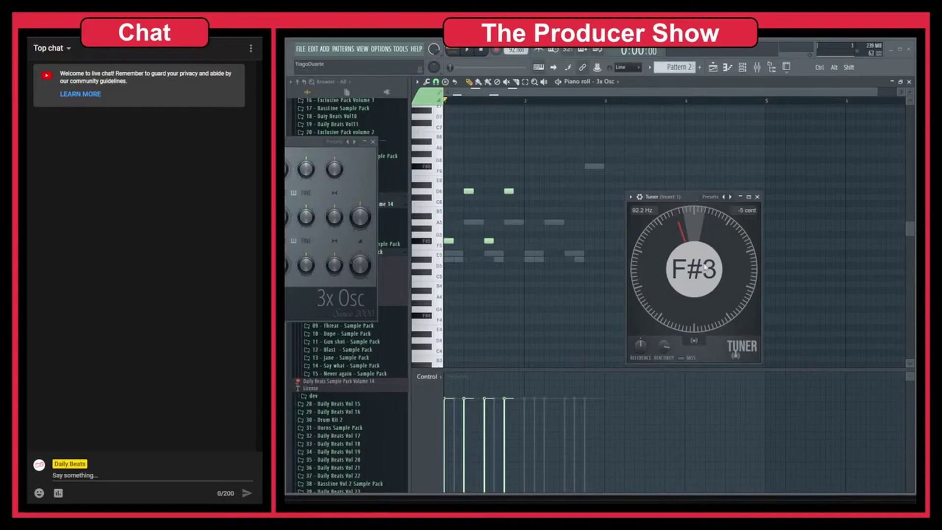
{"action": "left_click", "coordinate": [372, 142]}
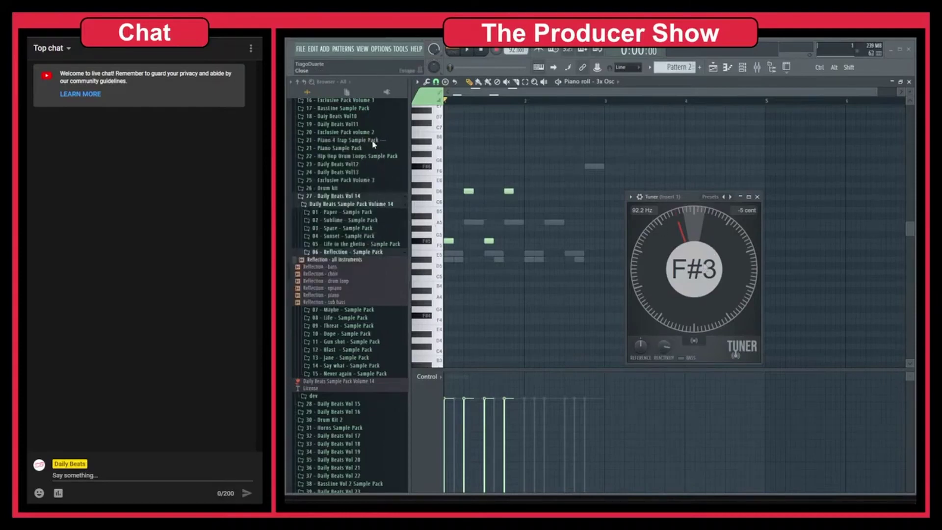
{"action": "left_click", "coordinate": [297, 82]}
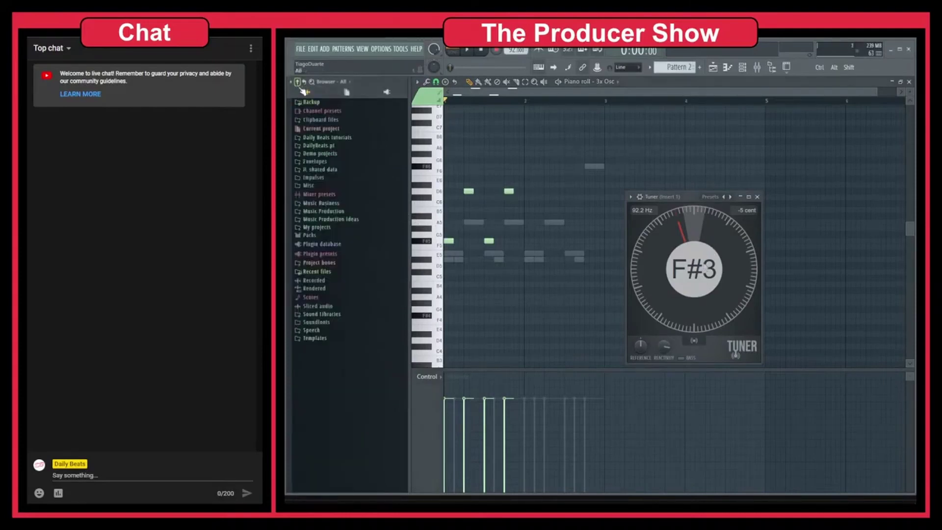
{"action": "left_click", "coordinate": [759, 199]}
{"action": "key", "text": "F9"}
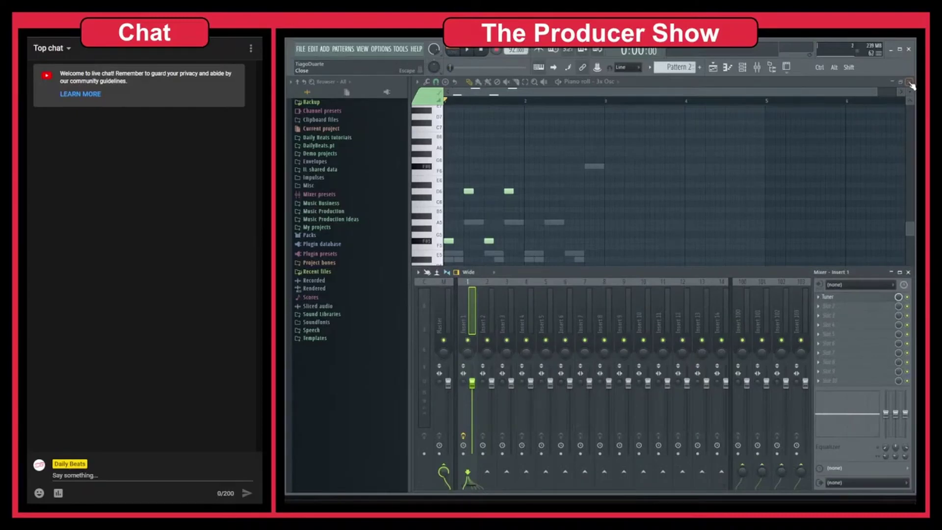
{"action": "left_click", "coordinate": [910, 83]}
Open the Reflection instruments channel's Slicex, move its window clear of the channel rack, and play the pattern.
{"action": "left_click", "coordinate": [485, 130]}
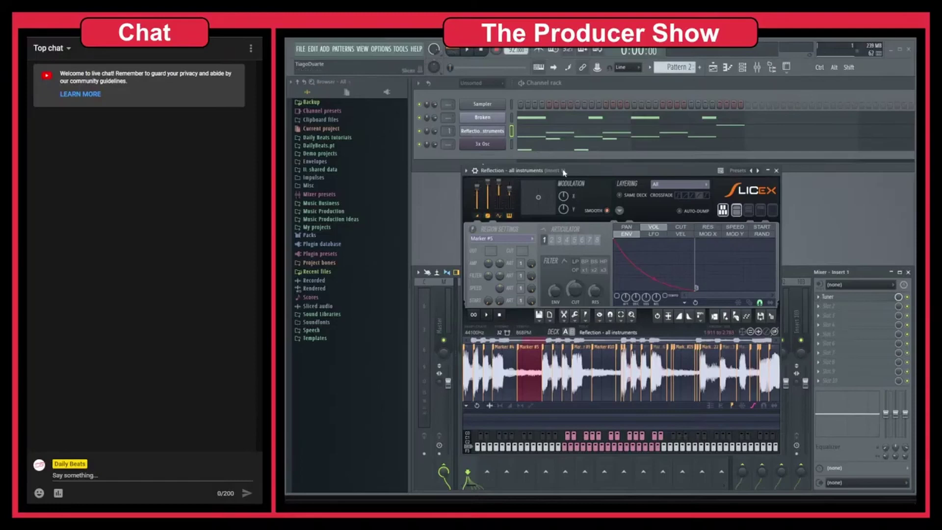
{"action": "left_click_drag", "start_coordinate": [551, 169], "coordinate": [538, 177]}
{"action": "key", "text": "space"}
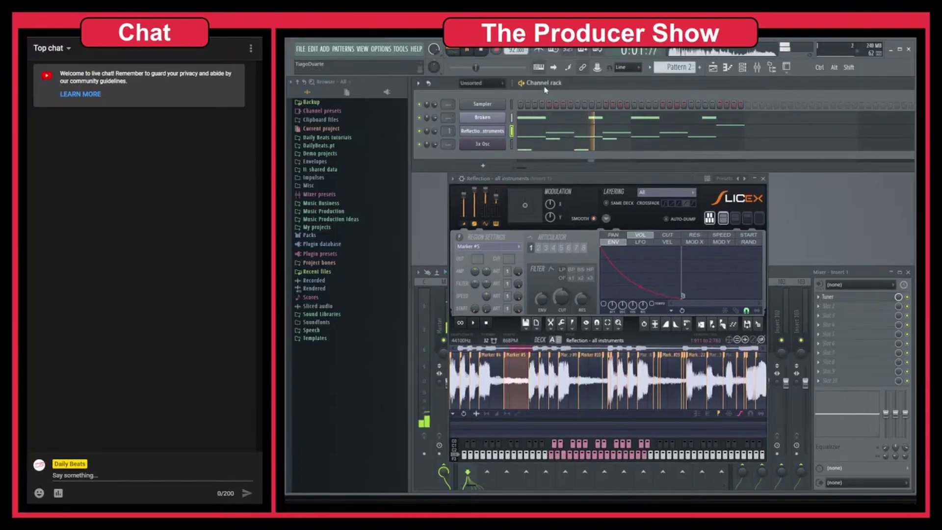
{"action": "key", "text": "space"}
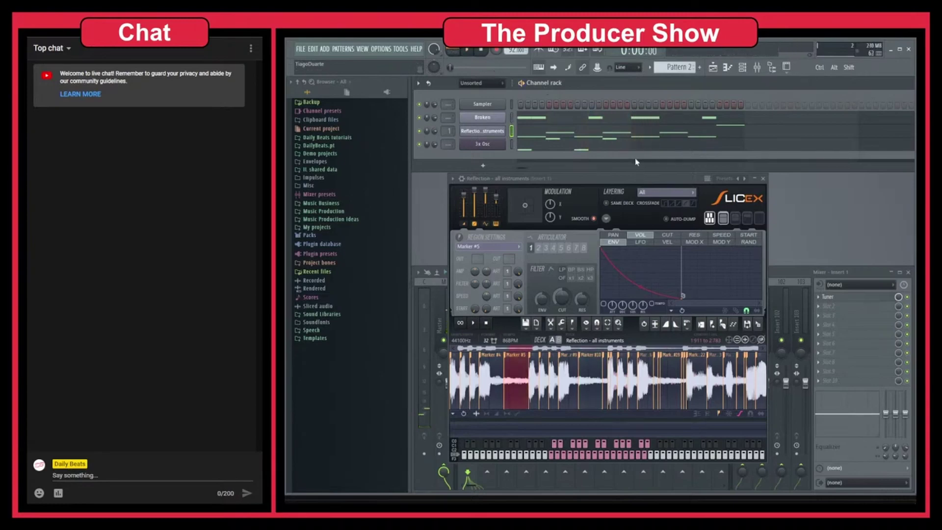
Try the 3x Osc notes one semitone lower while playing the pattern, and close the piano roll.
{"action": "left_click", "coordinate": [565, 148]}
{"action": "left_click", "coordinate": [763, 179]}
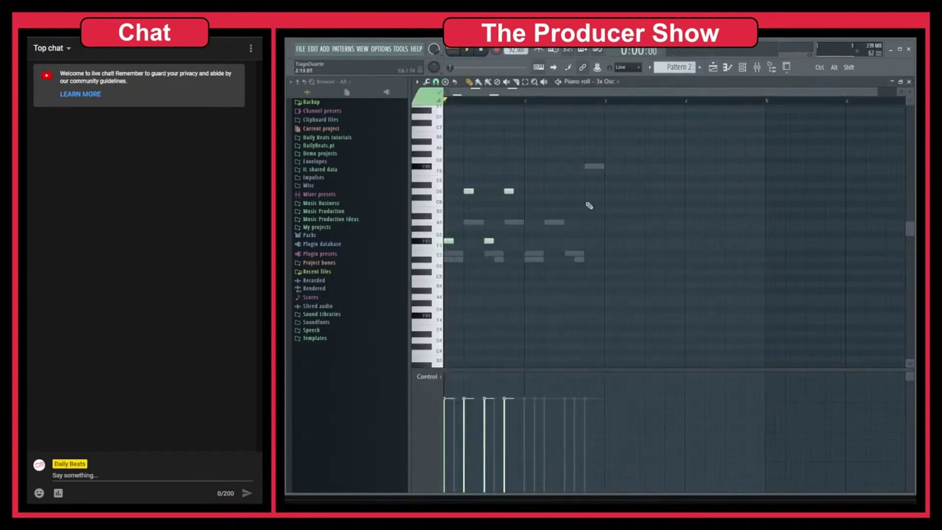
{"action": "key", "text": "shift+Down"}
{"action": "key", "text": "space"}
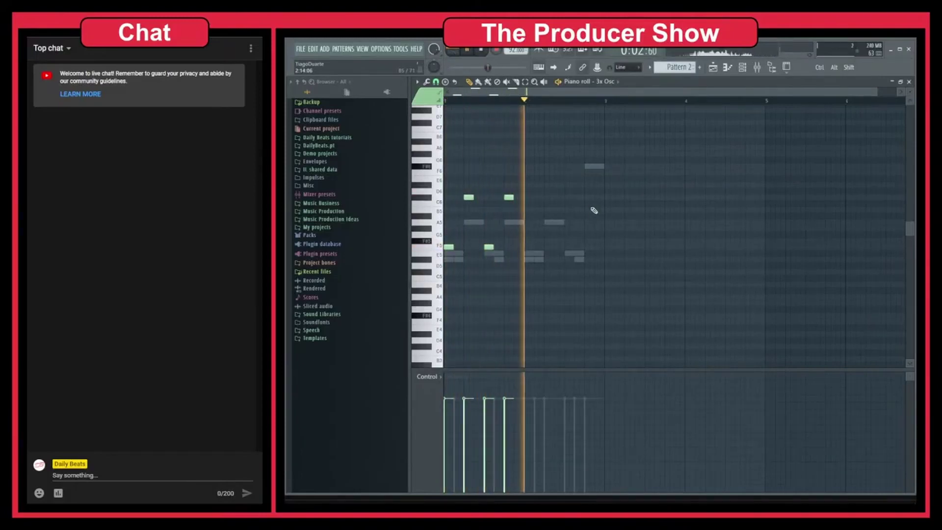
{"action": "key", "text": "space"}
{"action": "key", "text": "shift+Up"}
{"action": "key", "text": "F7"}
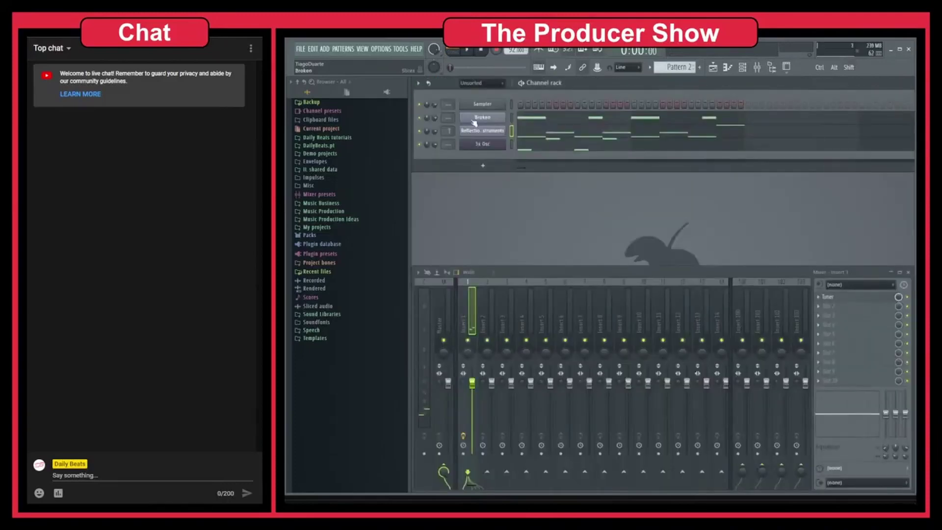
Try a channel pitch of -50 cents on the 3x Osc and play the pattern against the loop.
{"action": "left_click", "coordinate": [482, 144]}
{"action": "left_click_drag", "start_coordinate": [290, 137], "coordinate": [632, 161]}
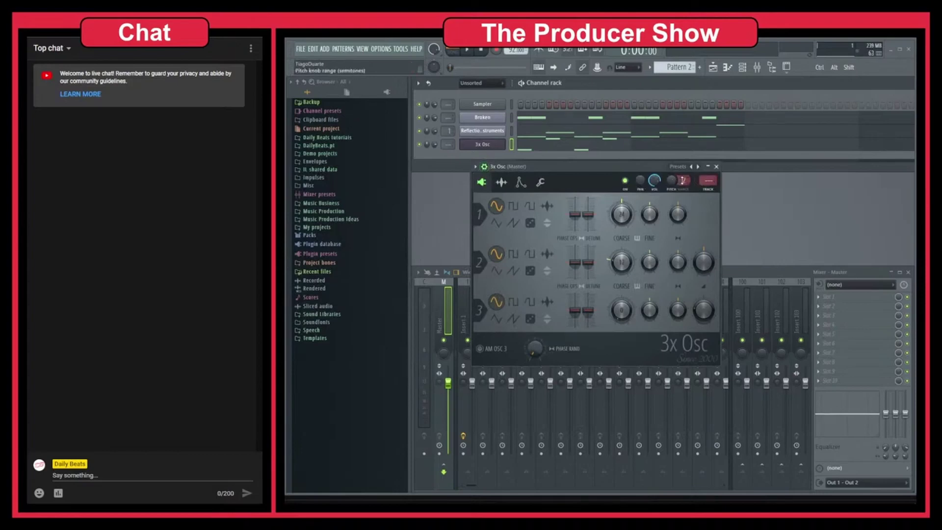
{"action": "left_click_drag", "start_coordinate": [671, 181], "coordinate": [671, 186]}
{"action": "key", "text": "space"}
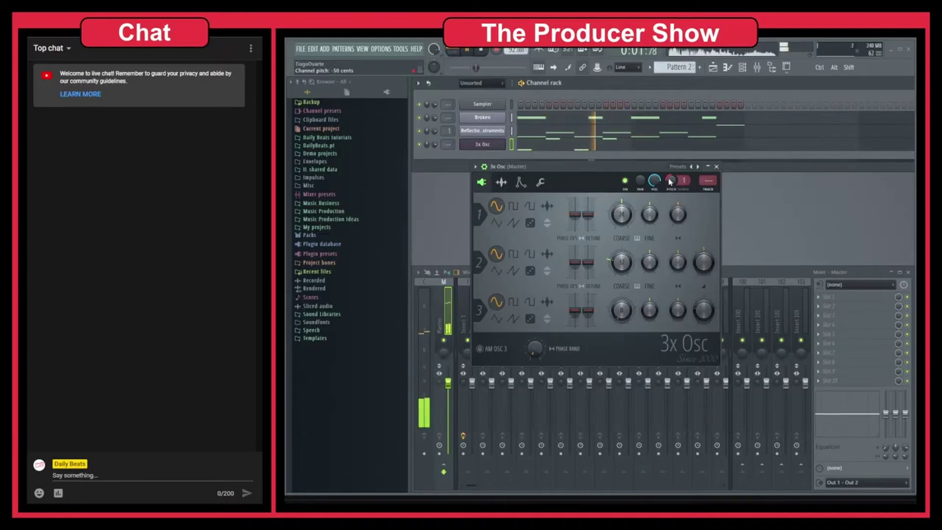
{"action": "key", "text": "space"}
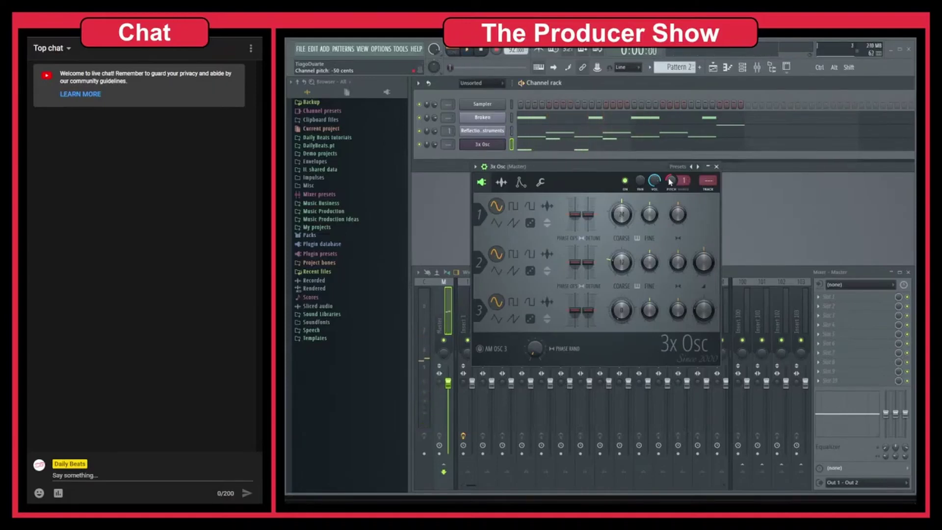
{"action": "right_click", "coordinate": [670, 183]}
{"action": "left_click", "coordinate": [687, 186]}
Lower the master pitch in the Reflection instruments Slicex, play the pattern, mute the 3x Osc channel, and close Slicex.
{"action": "left_click", "coordinate": [482, 130]}
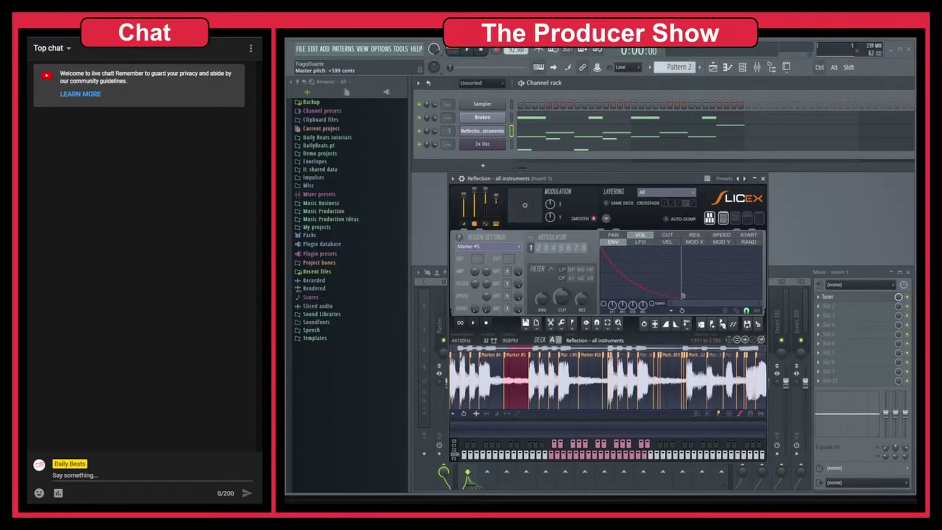
{"action": "left_click", "coordinate": [497, 196]}
{"action": "left_click", "coordinate": [762, 178]}
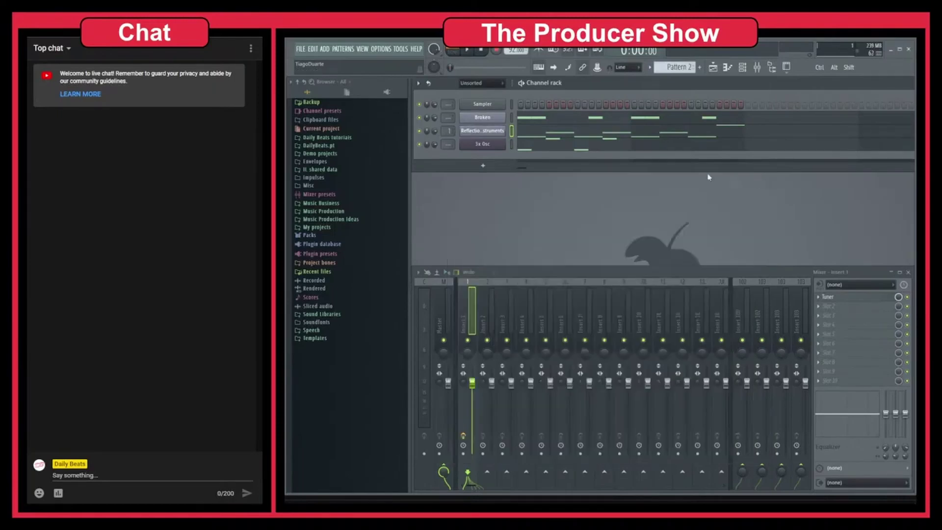
{"action": "left_click", "coordinate": [482, 130]}
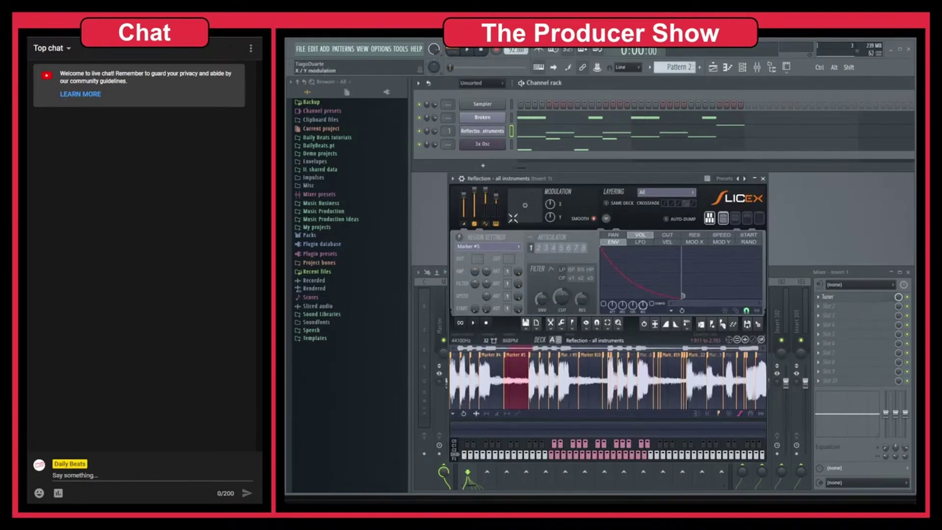
{"action": "left_click_drag", "start_coordinate": [496, 197], "coordinate": [495, 202]}
{"action": "left_click", "coordinate": [468, 50]}
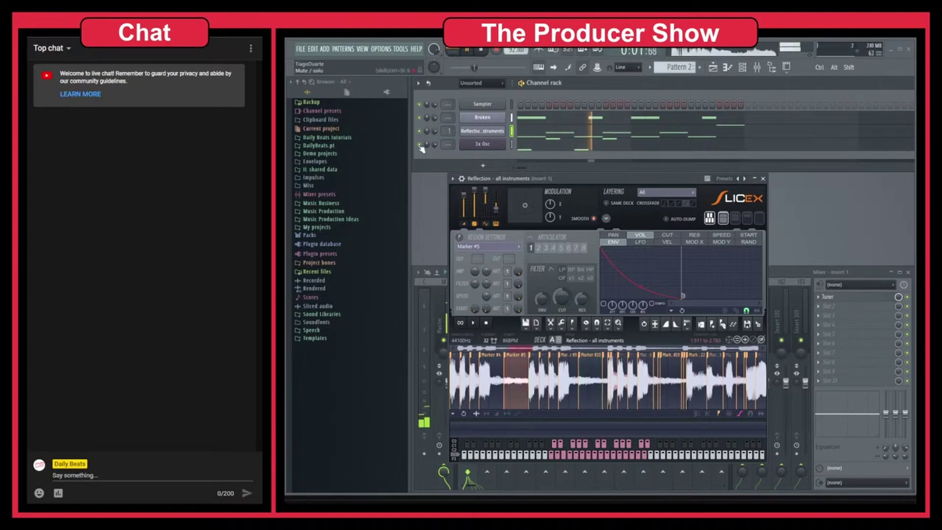
{"action": "left_click_drag", "start_coordinate": [617, 182], "coordinate": [616, 175]}
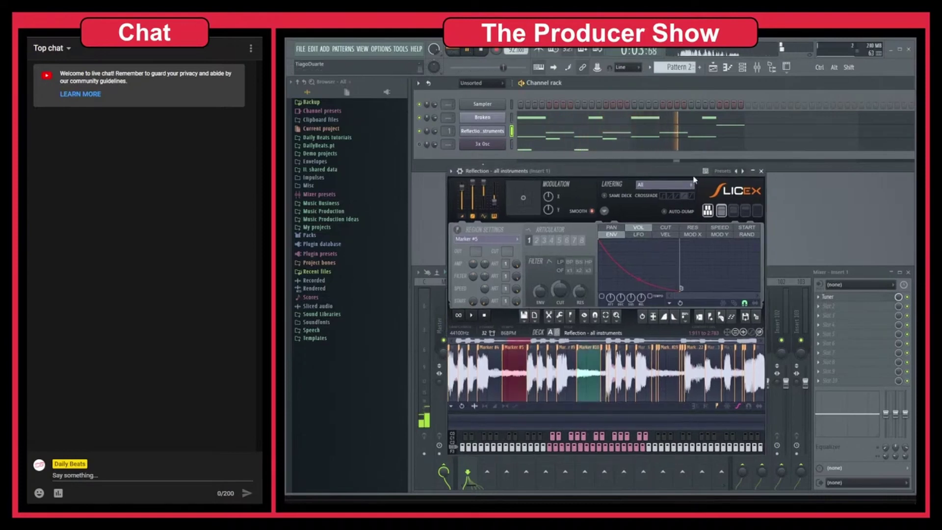
{"action": "left_click", "coordinate": [761, 172]}
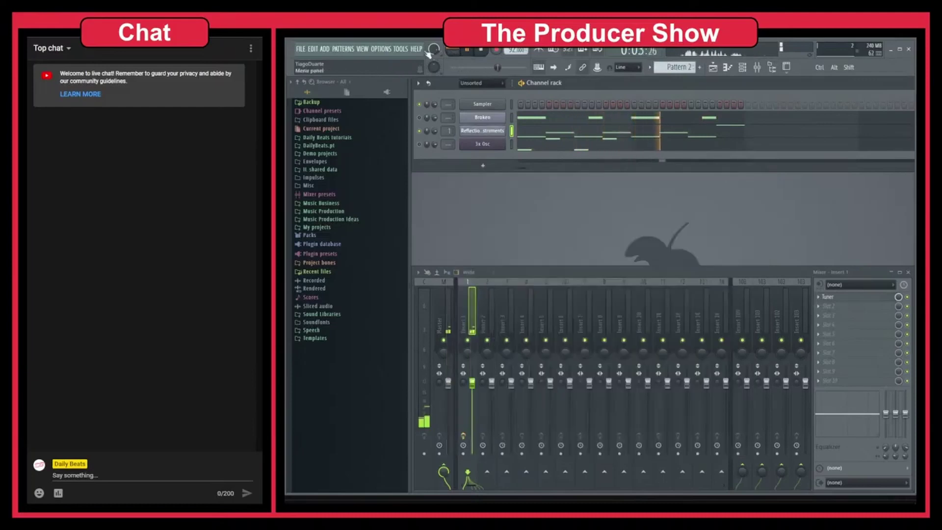
Reopen the Reflection instruments Slicex and look through the Drum plugins available for a new channel, including Fruity slicer.
{"action": "left_click", "coordinate": [482, 130]}
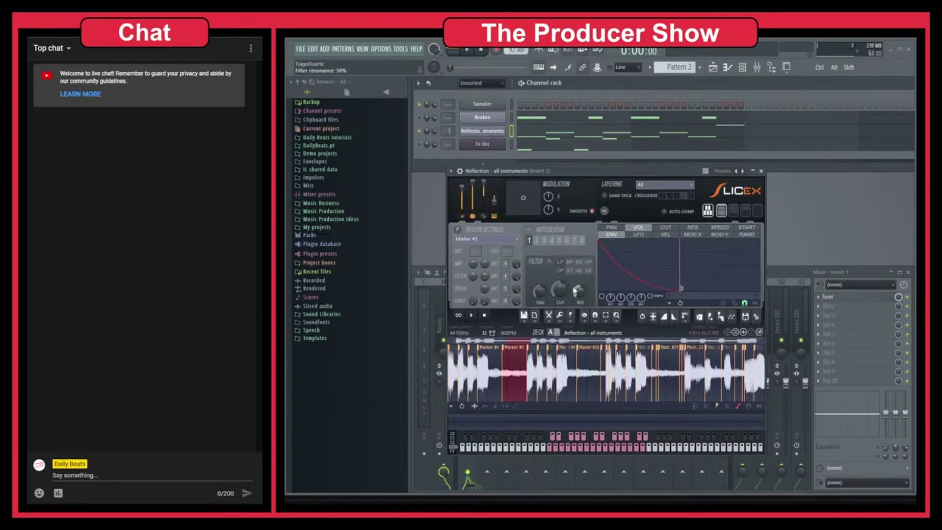
{"action": "left_click", "coordinate": [482, 166]}
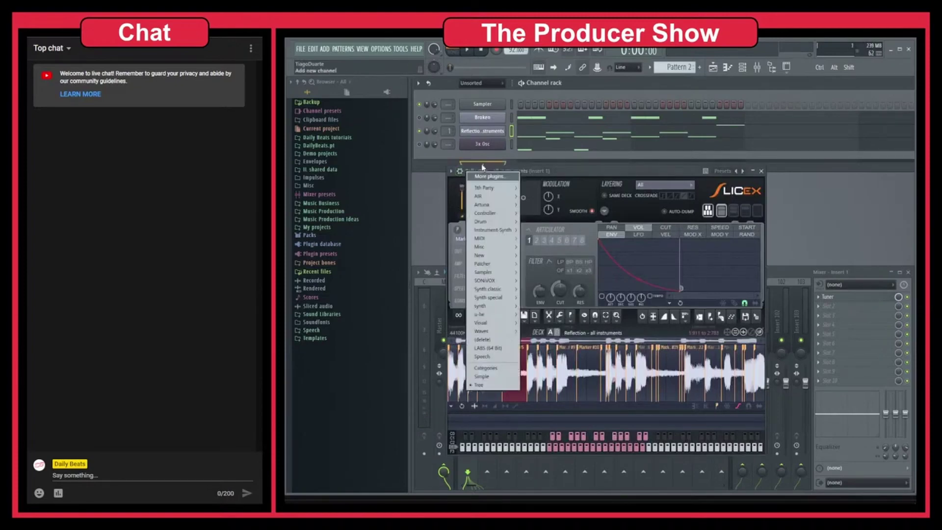
{"action": "mouse_move", "coordinate": [483, 222]}
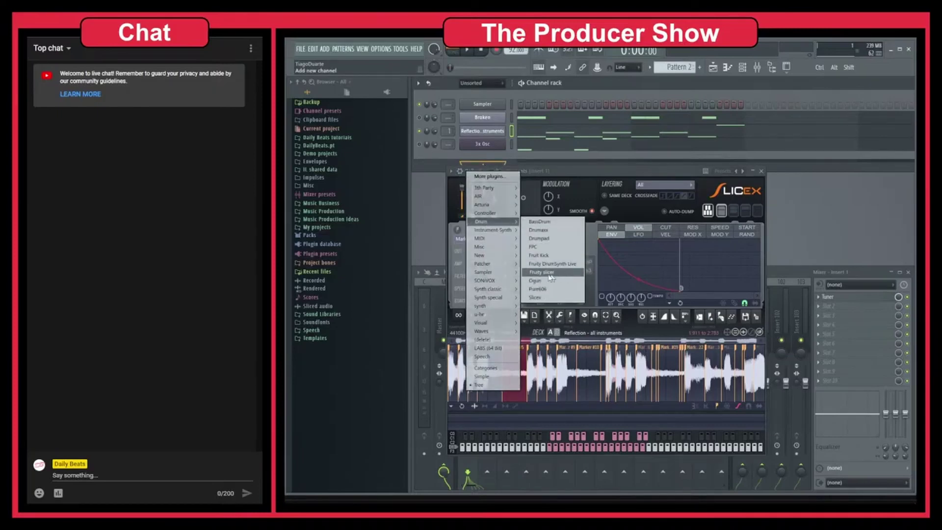
{"action": "left_click", "coordinate": [635, 211]}
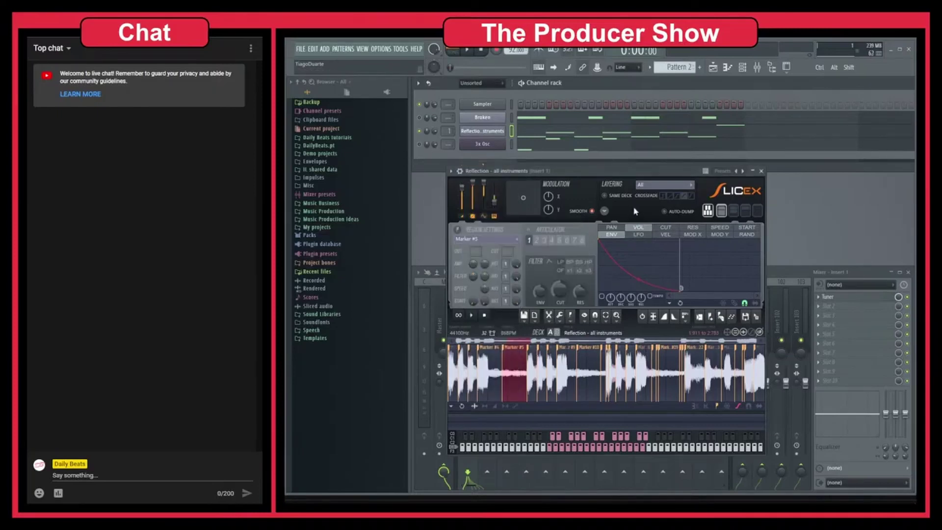